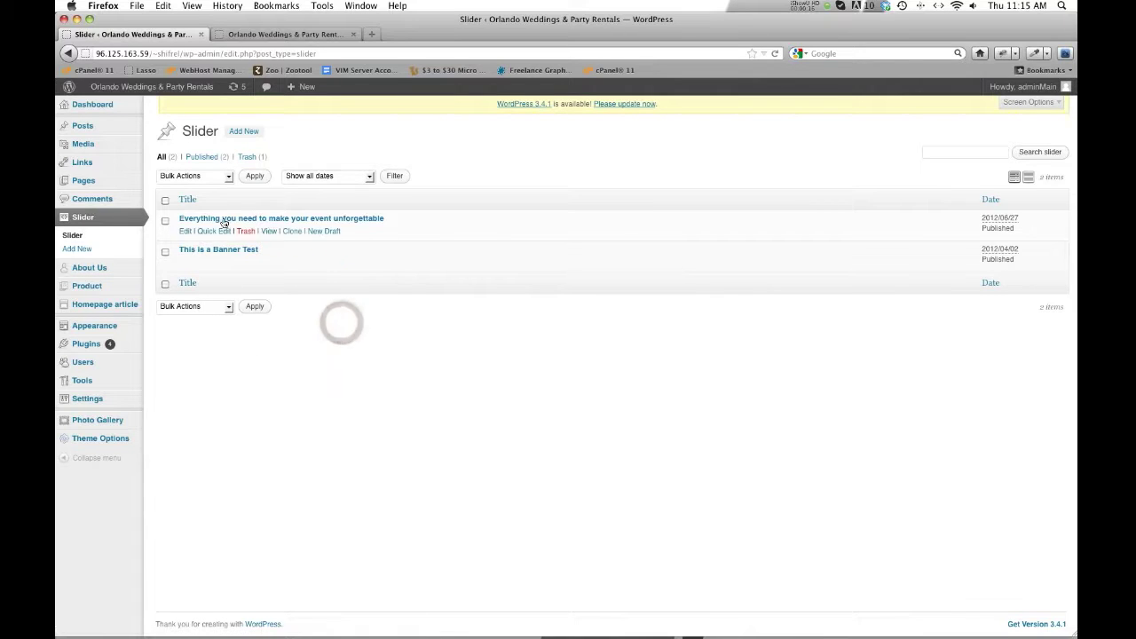
# - Start a new slider item from the Slider list
pyautogui.click(353, 329)
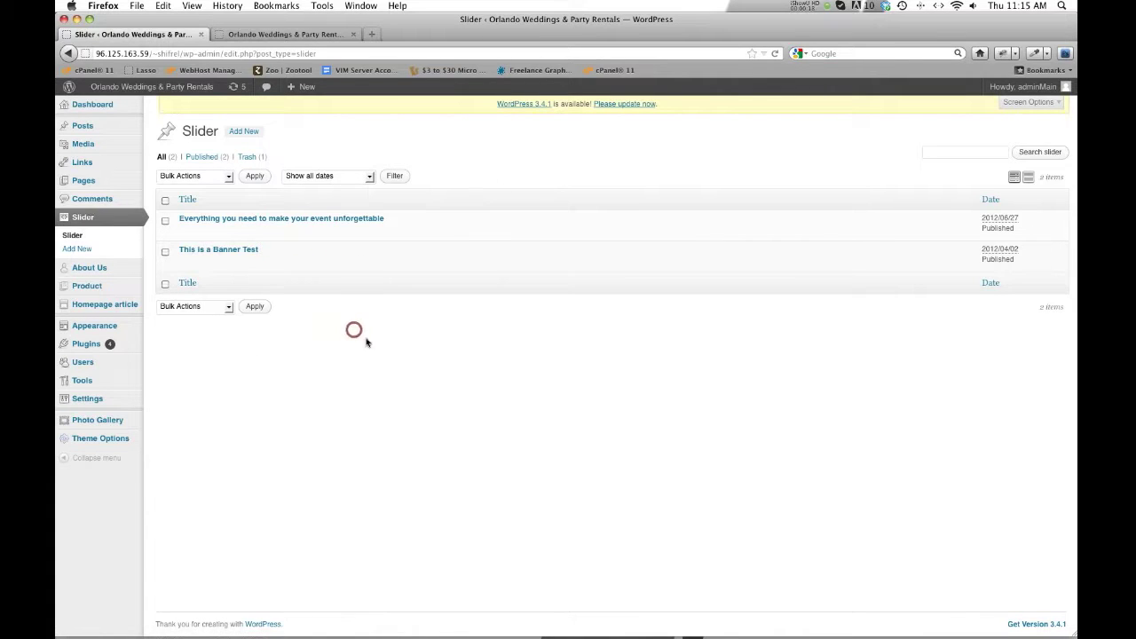
pyautogui.click(544, 150)
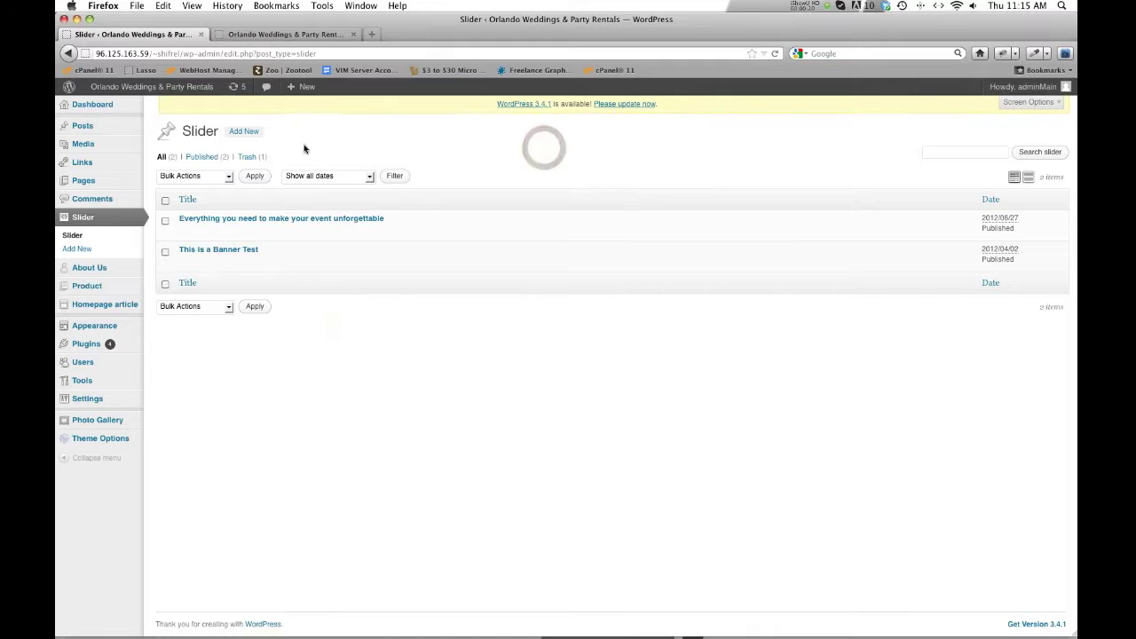
pyautogui.click(244, 133)
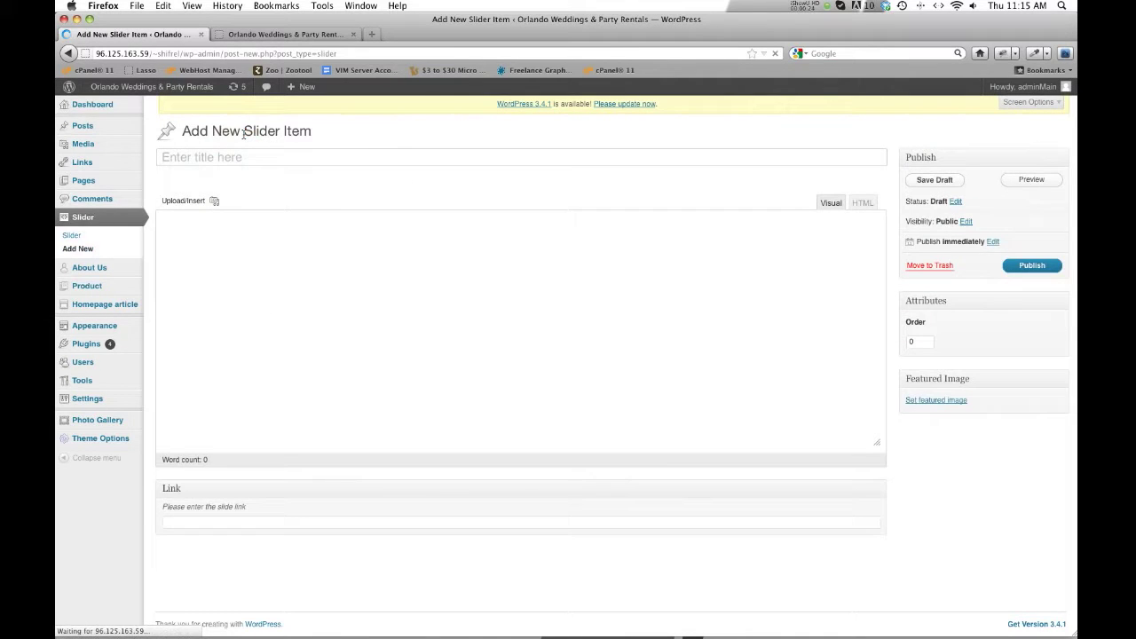
# - Title the new slider item with the presenter's first name followed by "is Doing a Video Tutorial" and save it as a draft
pyautogui.click(229, 158)
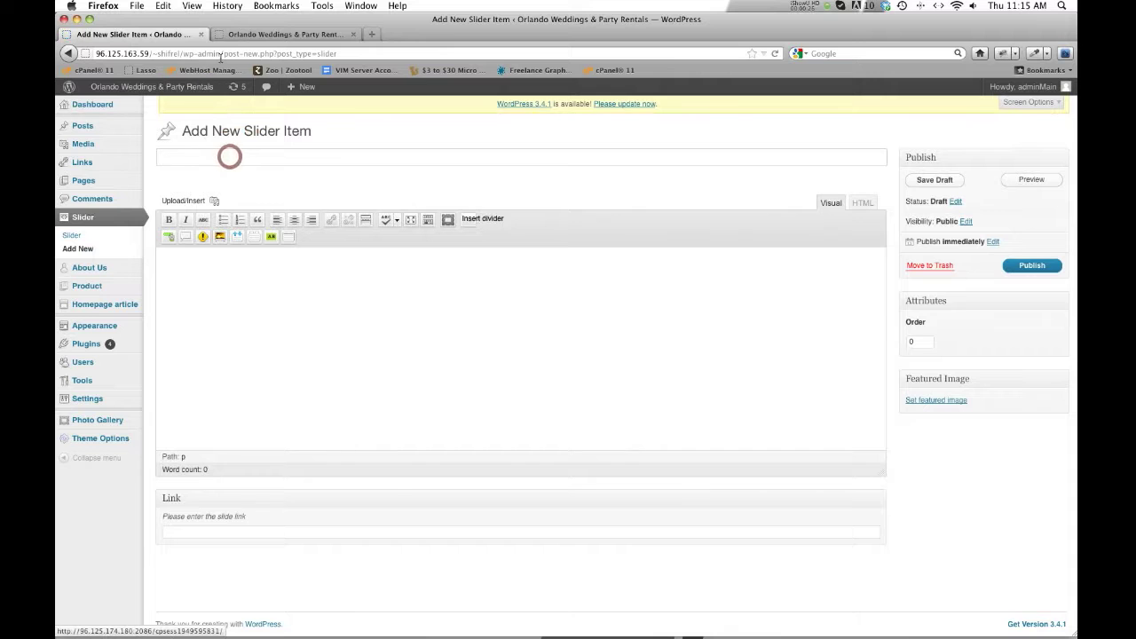
pyautogui.click(239, 35)
pyautogui.moveTo(797, 378); pyautogui.dragTo(588, 369)
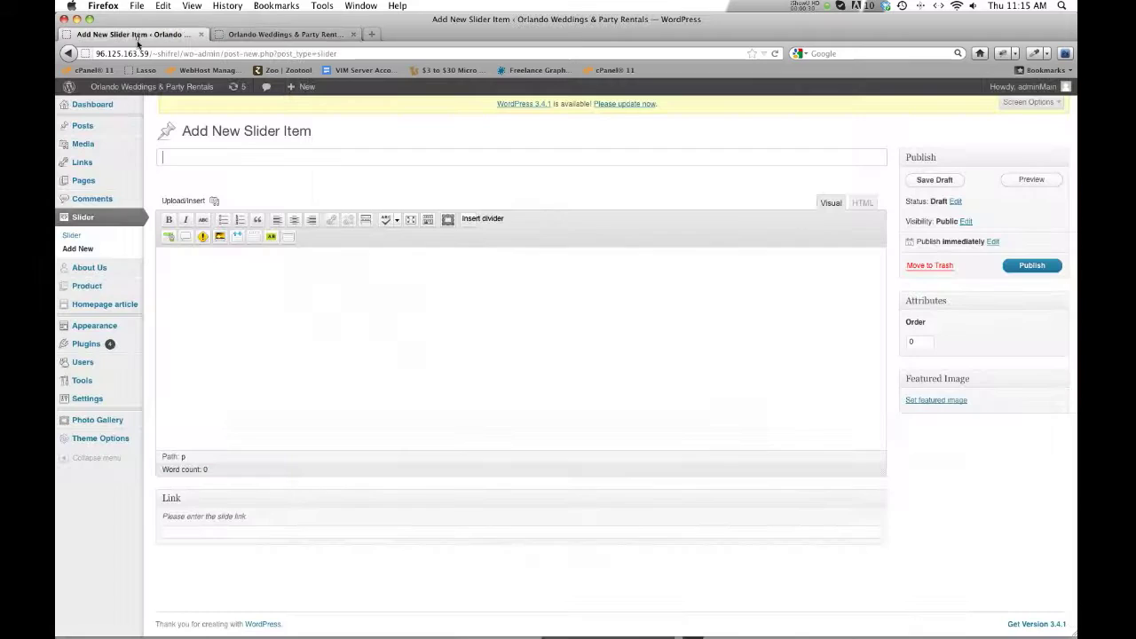
pyautogui.click(138, 36)
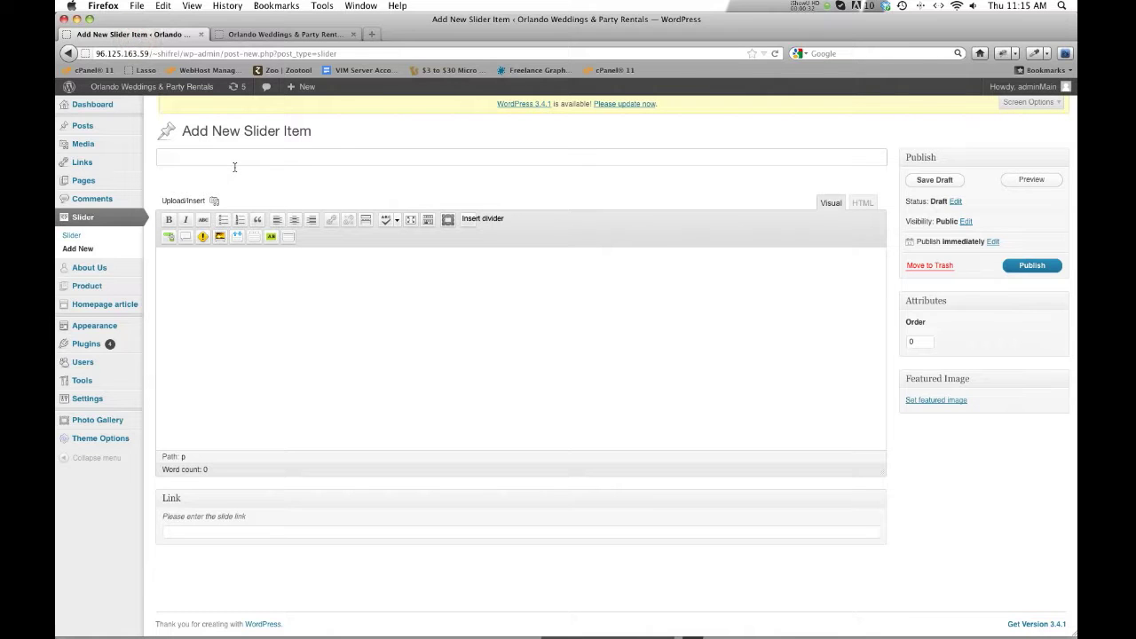
pyautogui.write('Charlie is Doing a Video Tutorial')
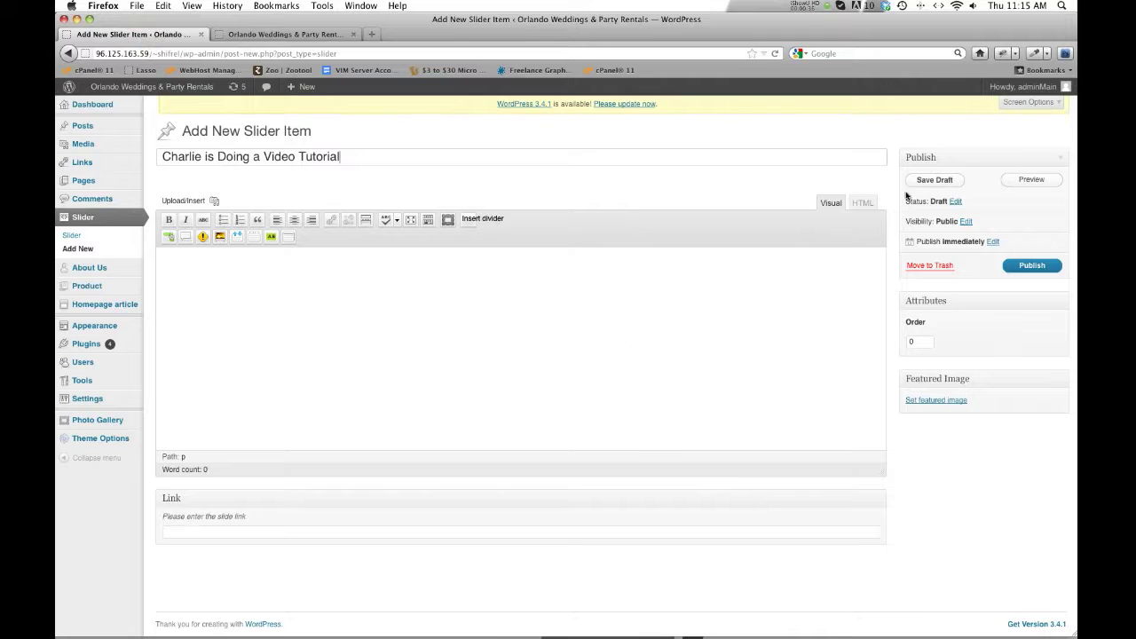
pyautogui.click(932, 180)
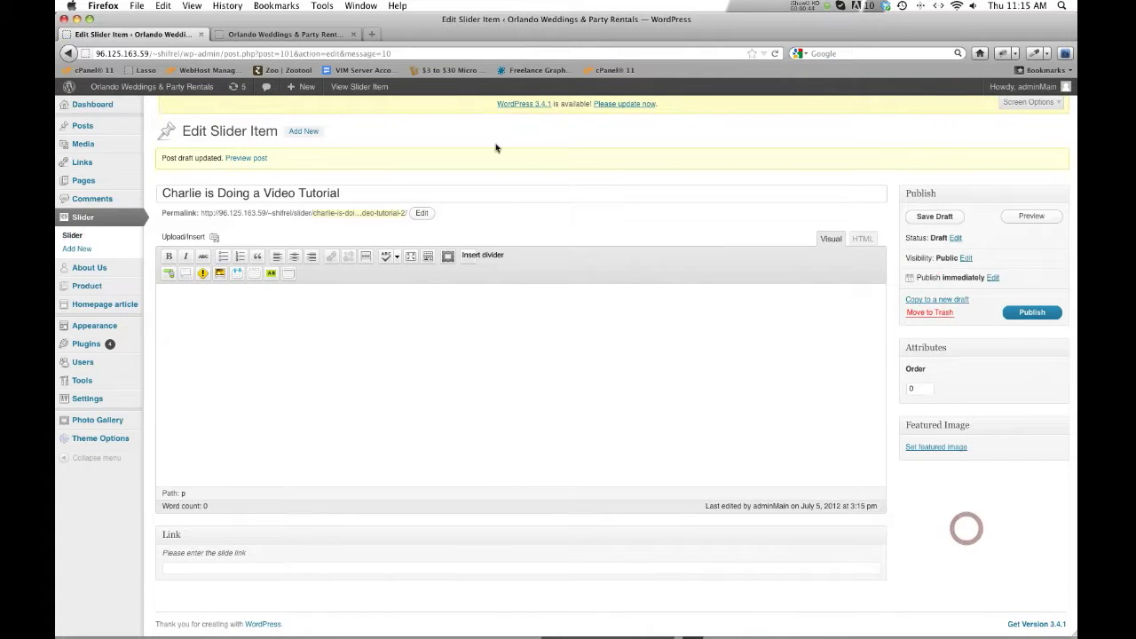
# - View the image slider on the live homepage and return to the slider item's edit page
pyautogui.click(301, 35)
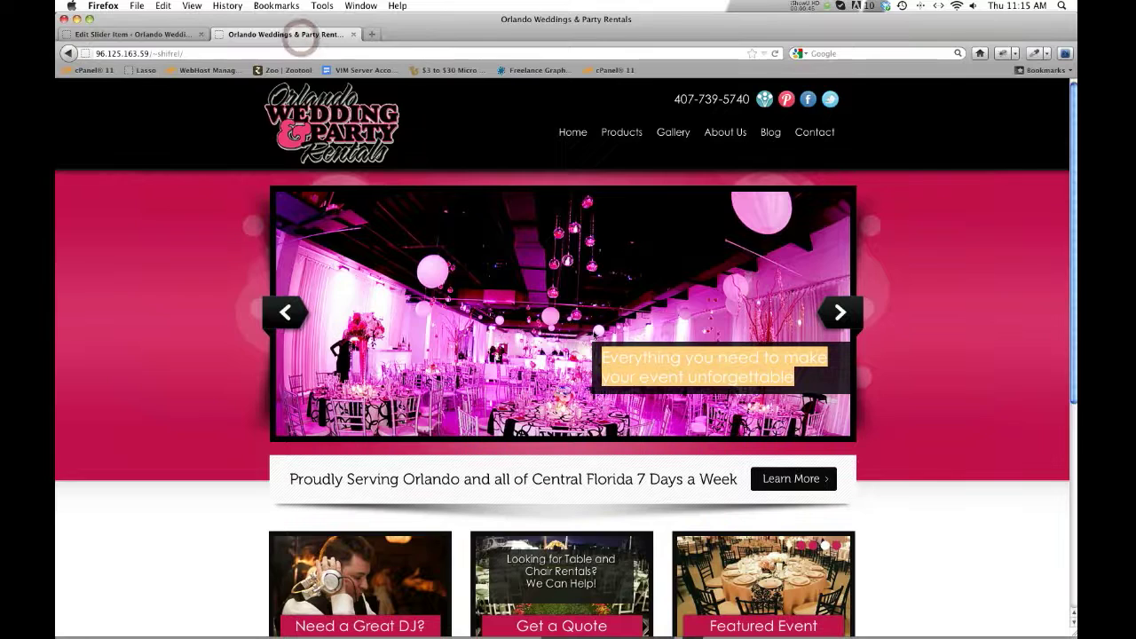
pyautogui.click(146, 38)
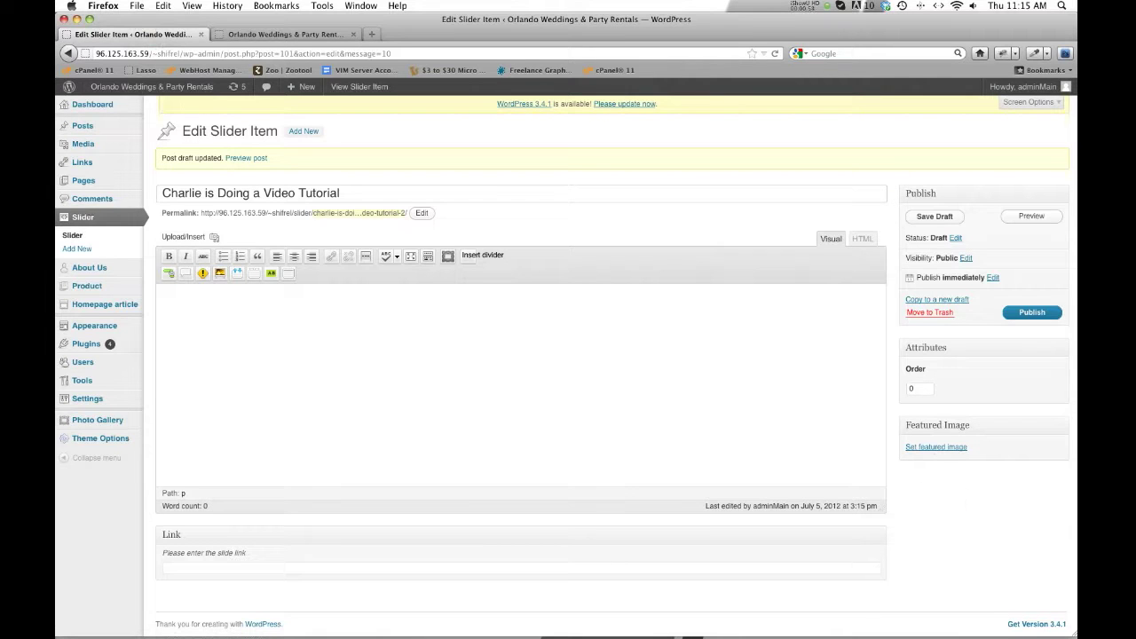
pyautogui.click(847, 147)
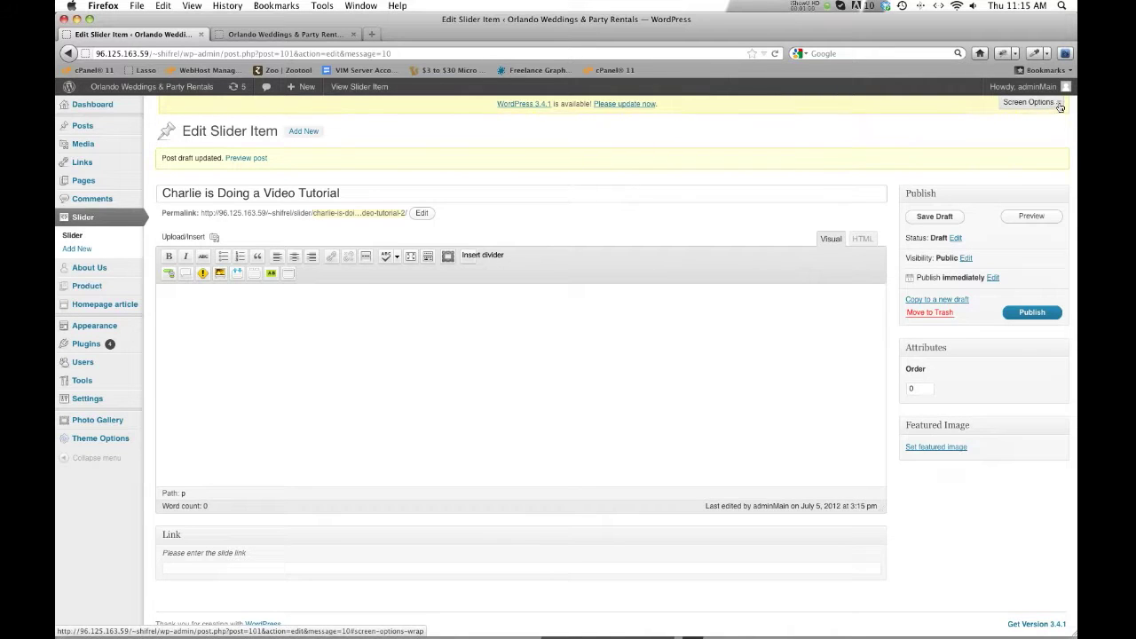
# - Review the screen options for the slider item and compare them with the Link, Attributes and Featured Image boxes on the edit page
pyautogui.click(1058, 105)
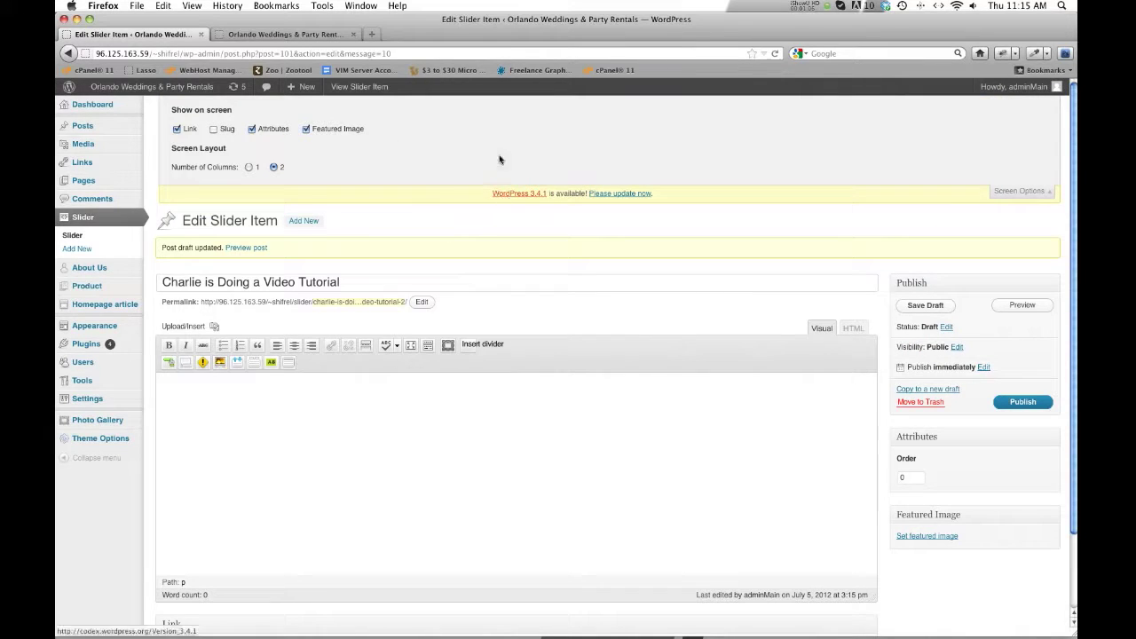
pyautogui.scroll(-2, 986, 342)
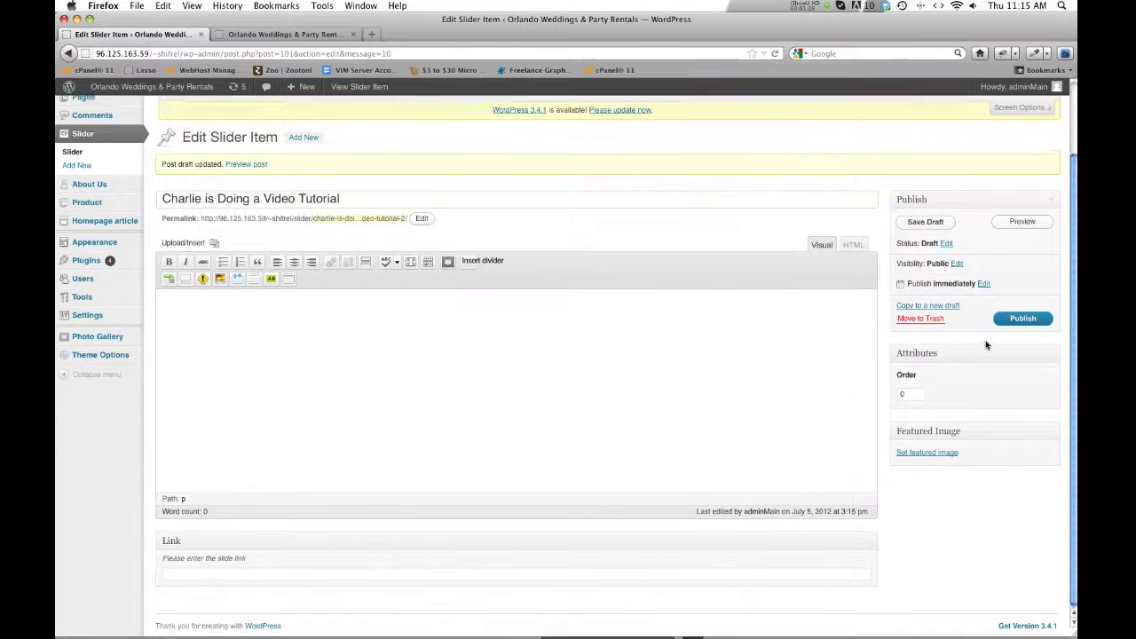
pyautogui.scroll(2, 986, 342)
pyautogui.scroll(-2, 986, 342)
pyautogui.scroll(2, 986, 345)
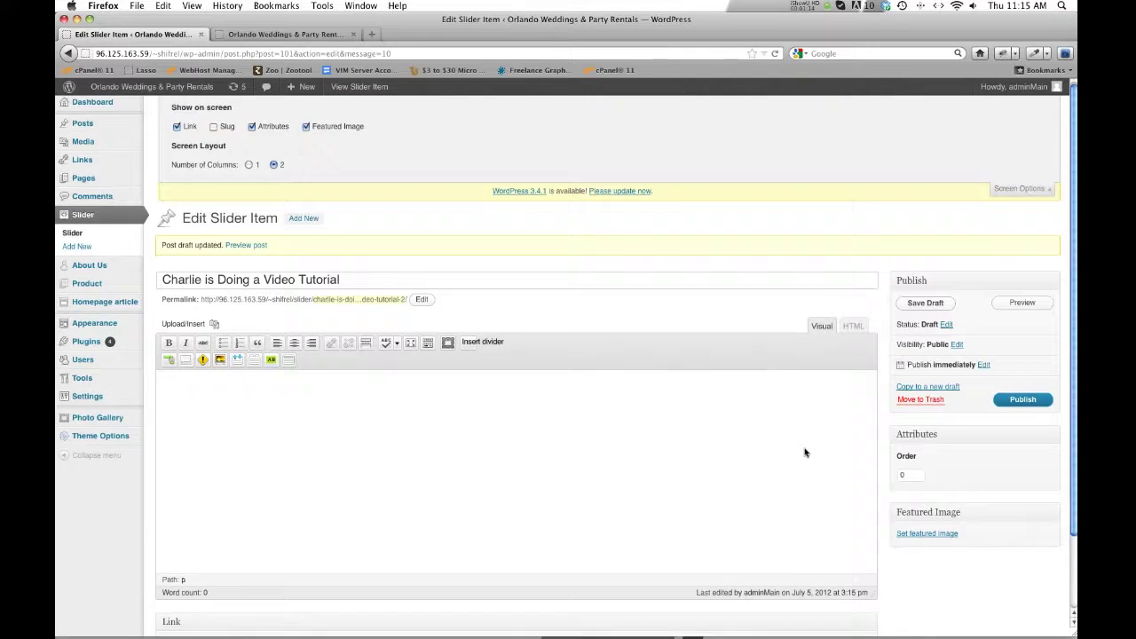
pyautogui.scroll(-2, 807, 452)
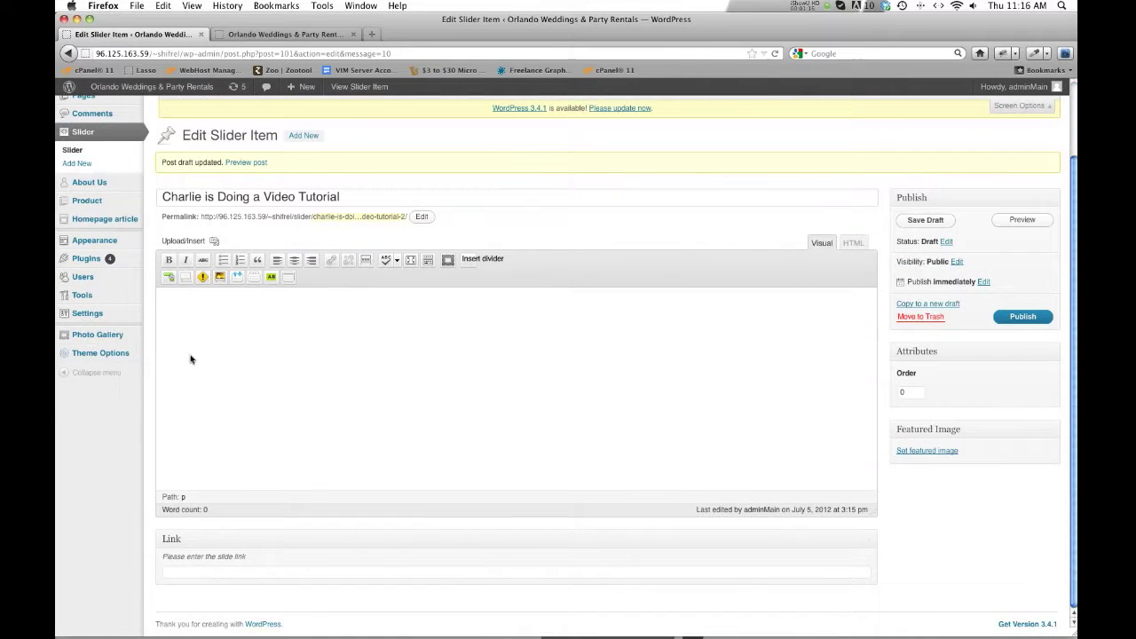
pyautogui.scroll(2, 350, 358)
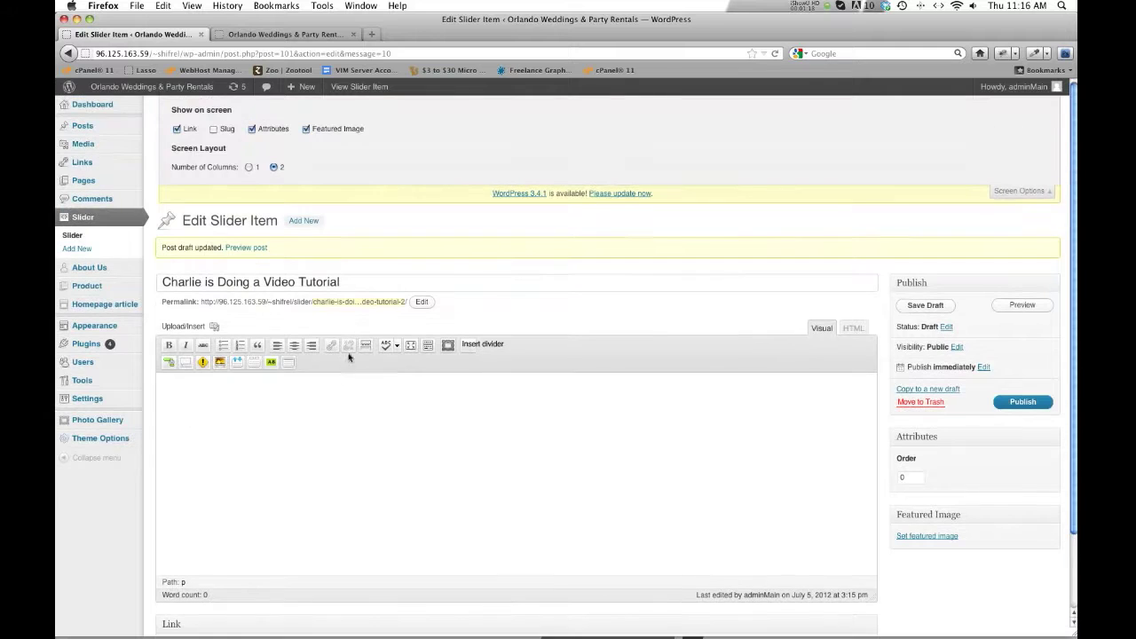
pyautogui.click(1053, 192)
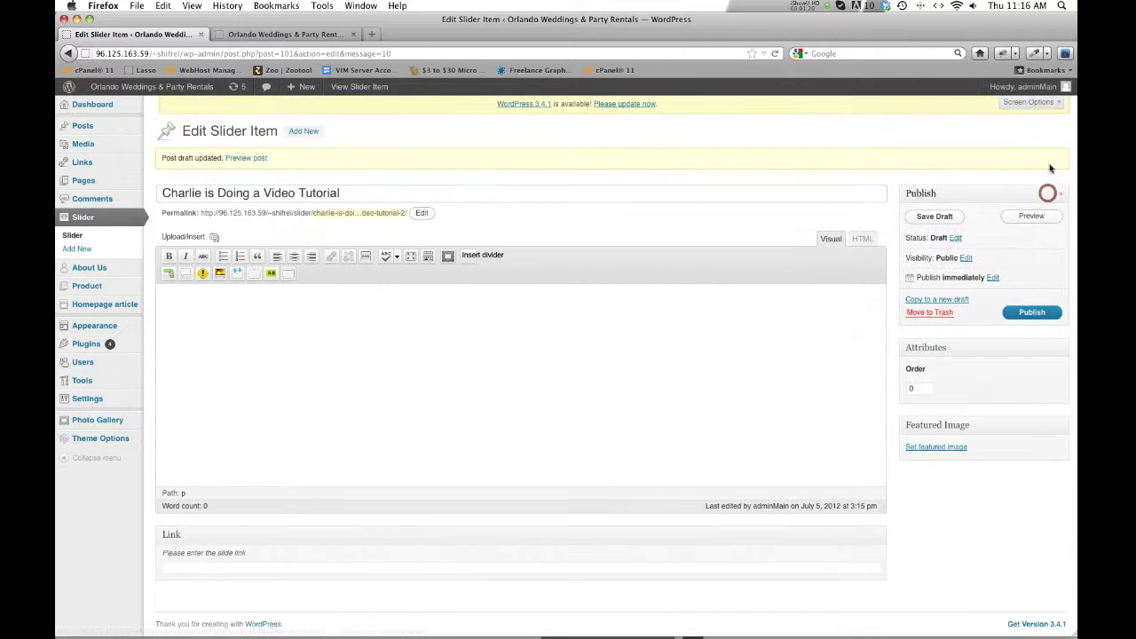
# - Hide the Featured Image box on the slider item's edit page through the screen options
pyautogui.click(1054, 108)
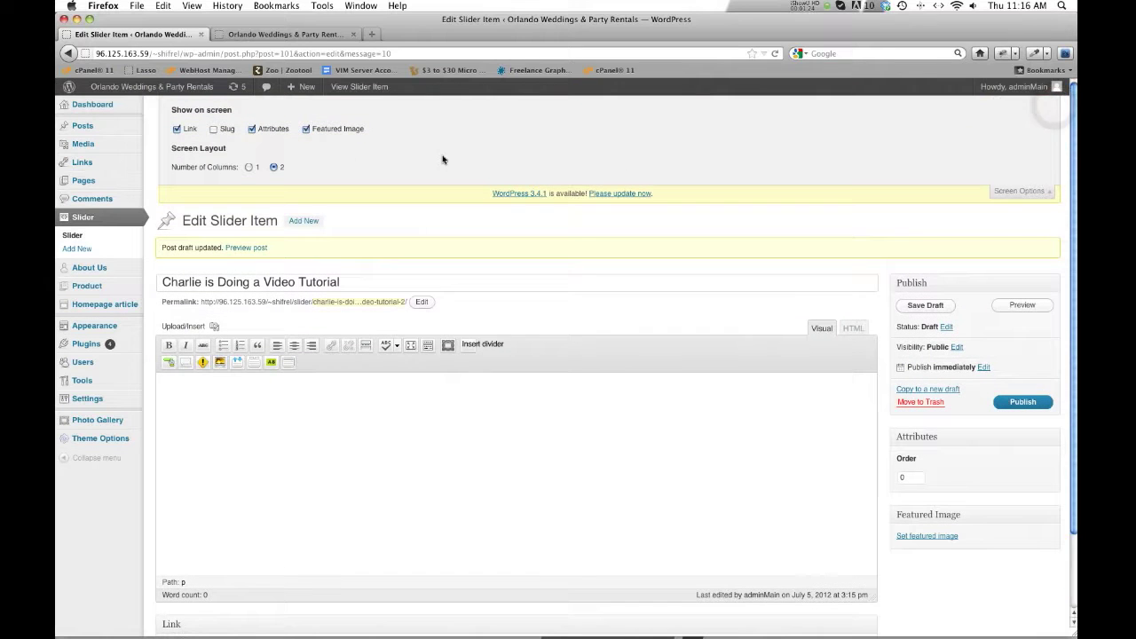
pyautogui.click(308, 130)
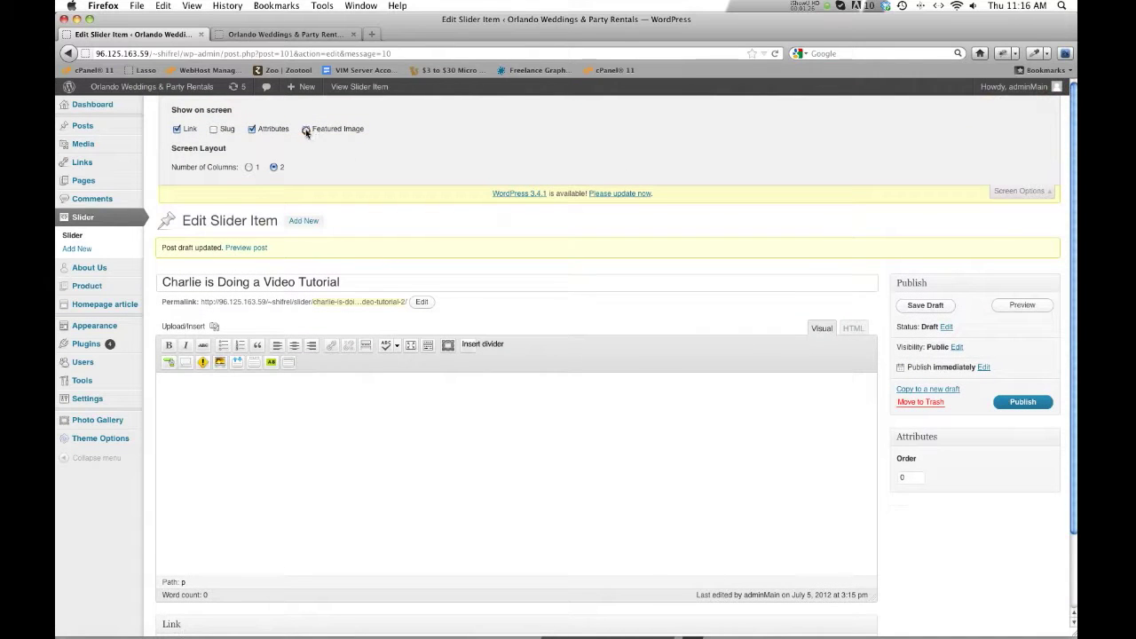
pyautogui.click(1038, 191)
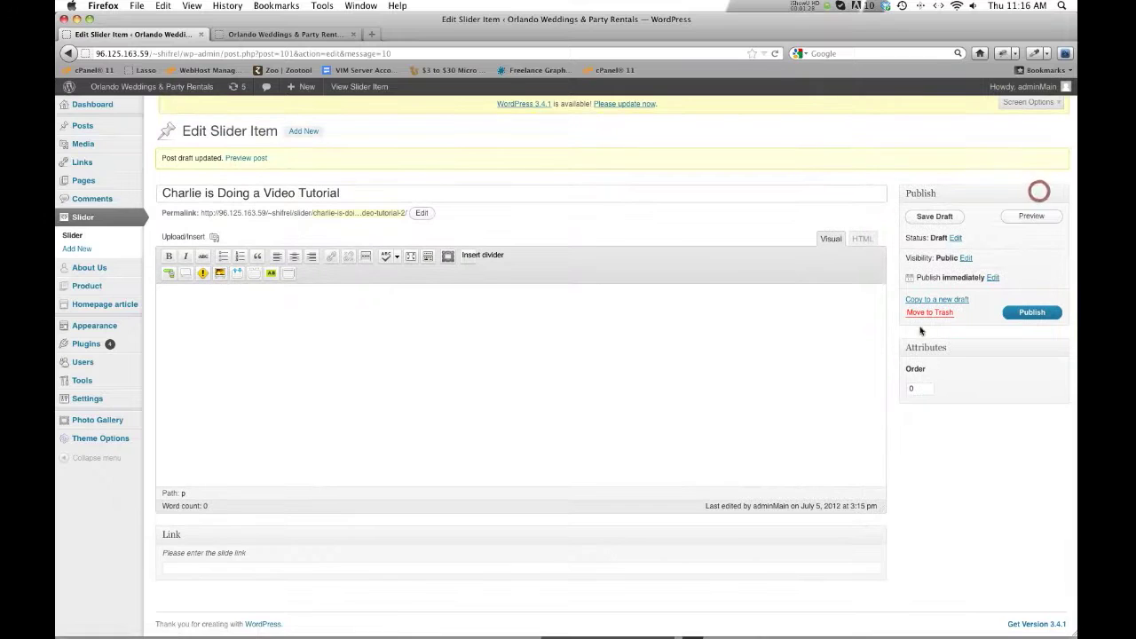
pyautogui.click(959, 455)
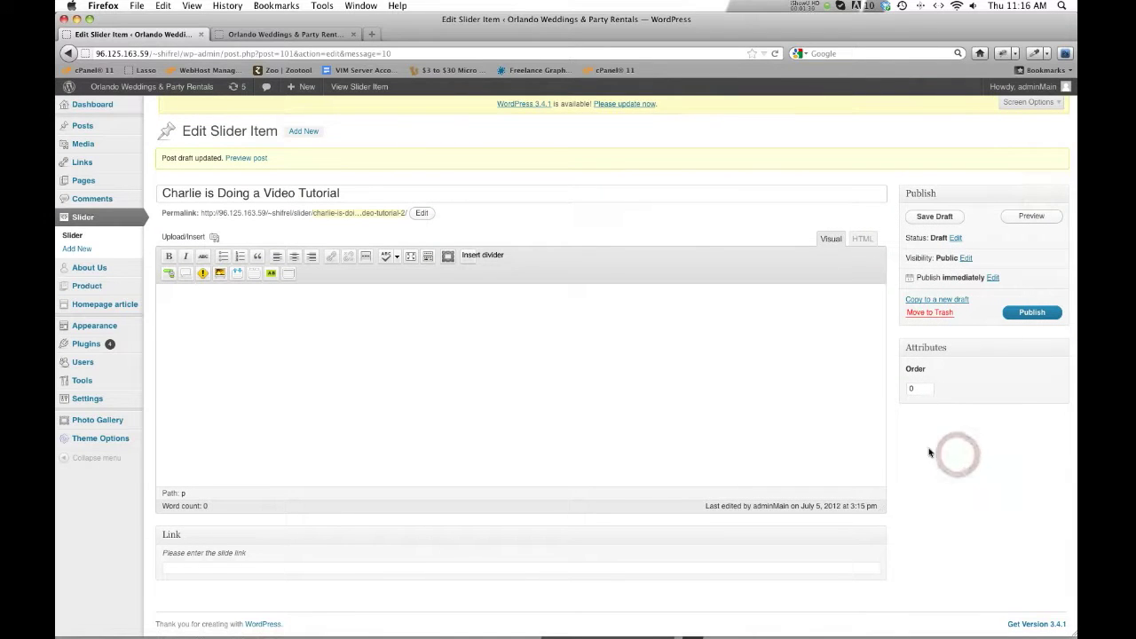
# - Show the Featured Image box on the edit page again and close the screen options
pyautogui.click(1030, 102)
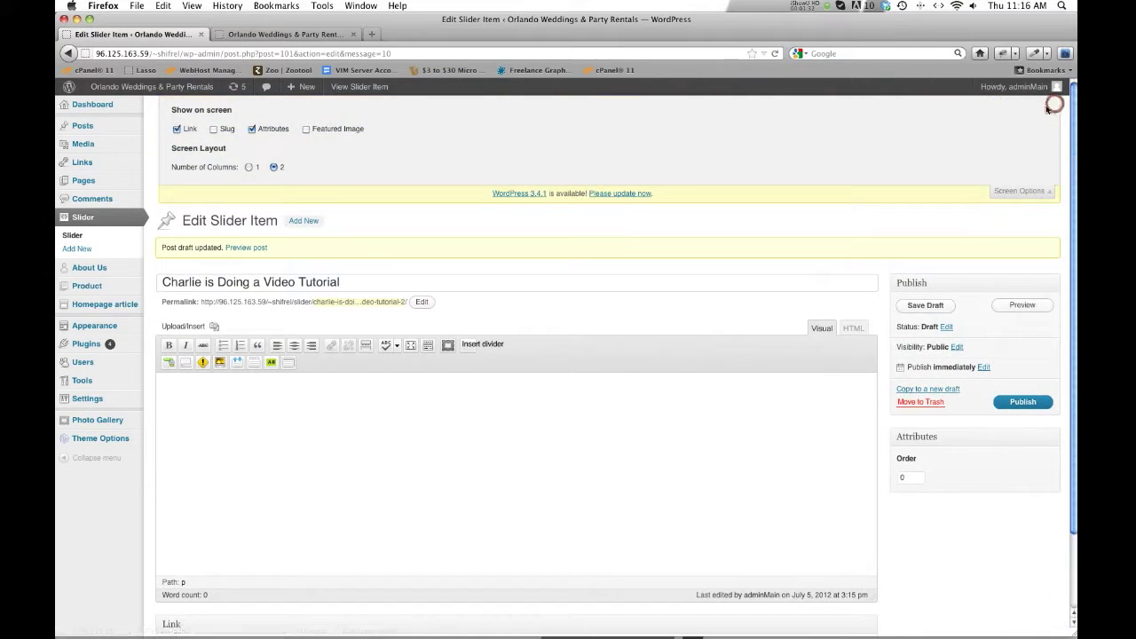
pyautogui.click(307, 129)
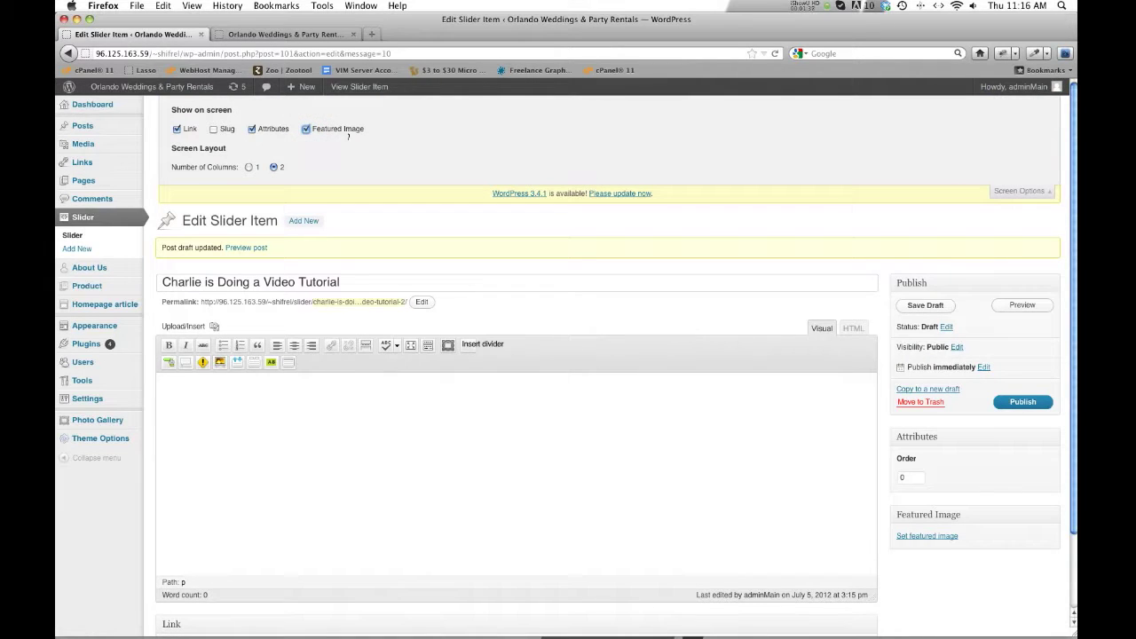
pyautogui.click(1040, 191)
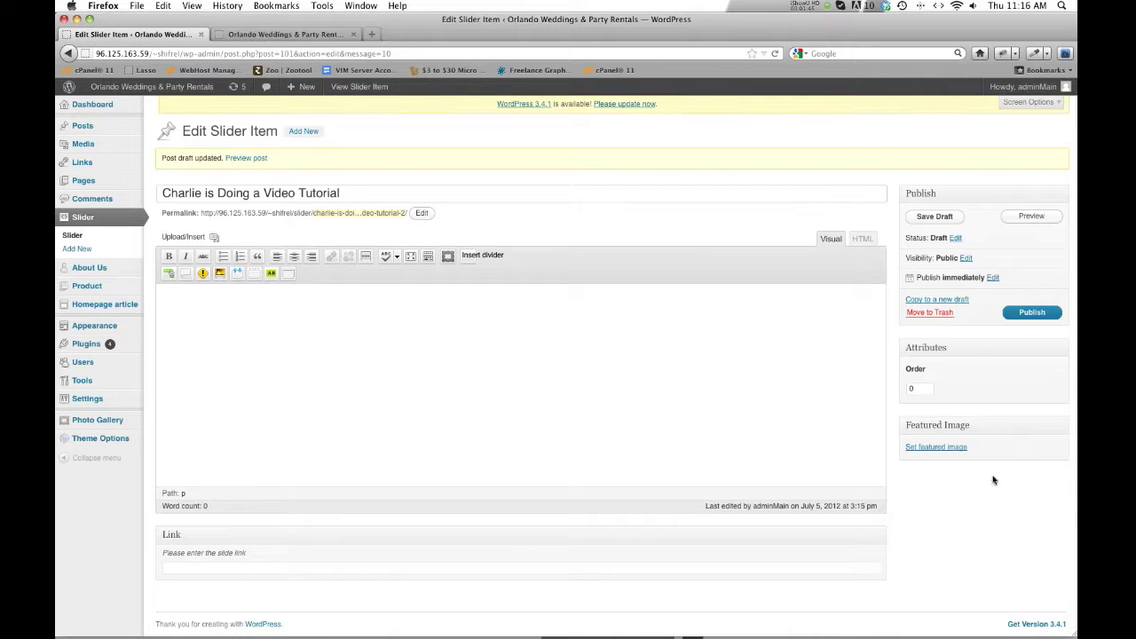
pyautogui.click(915, 454)
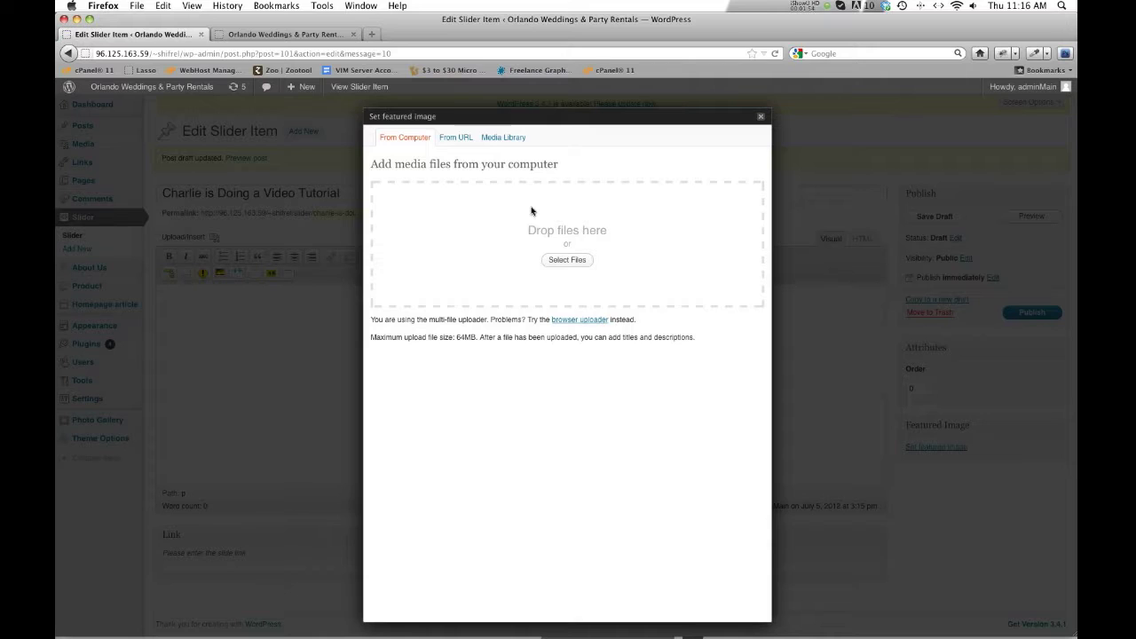
pyautogui.click(492, 140)
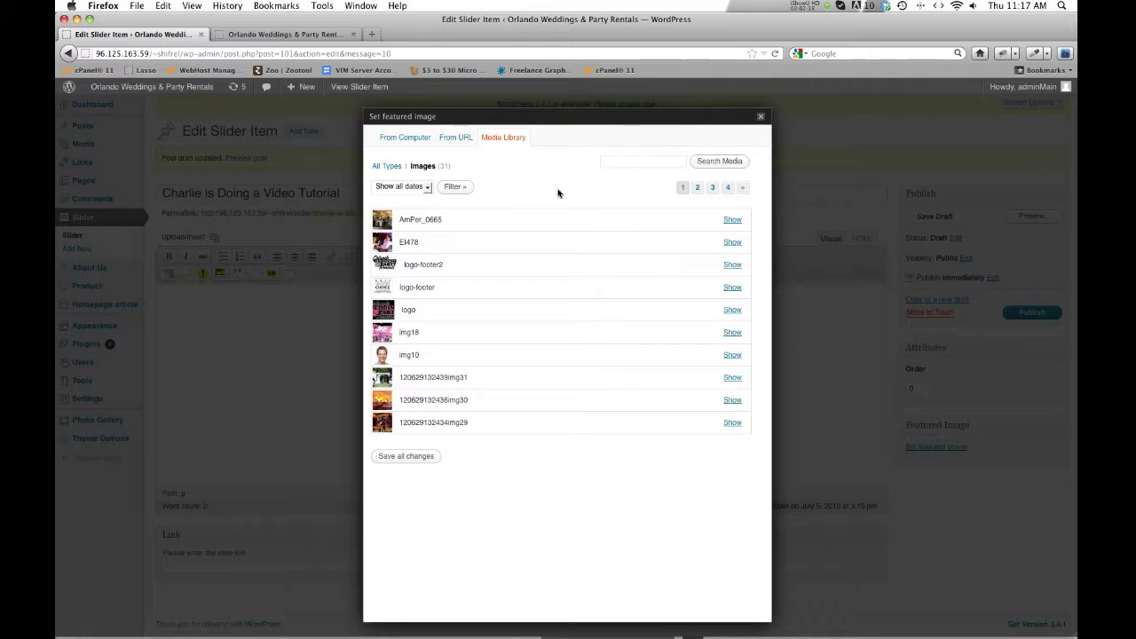
pyautogui.click(697, 187)
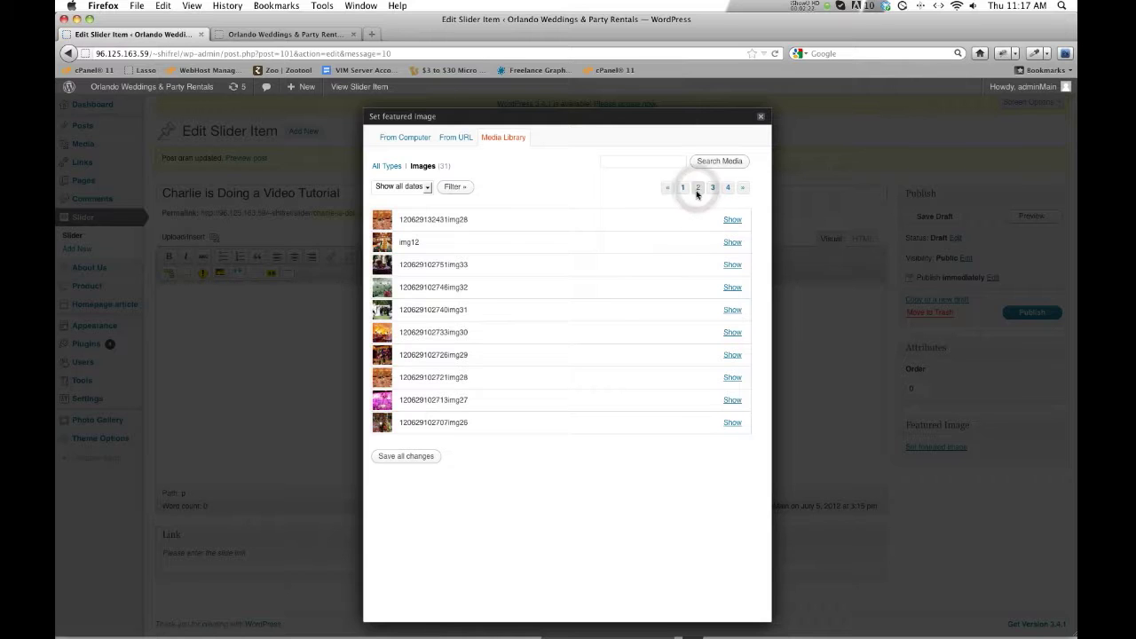
pyautogui.click(713, 189)
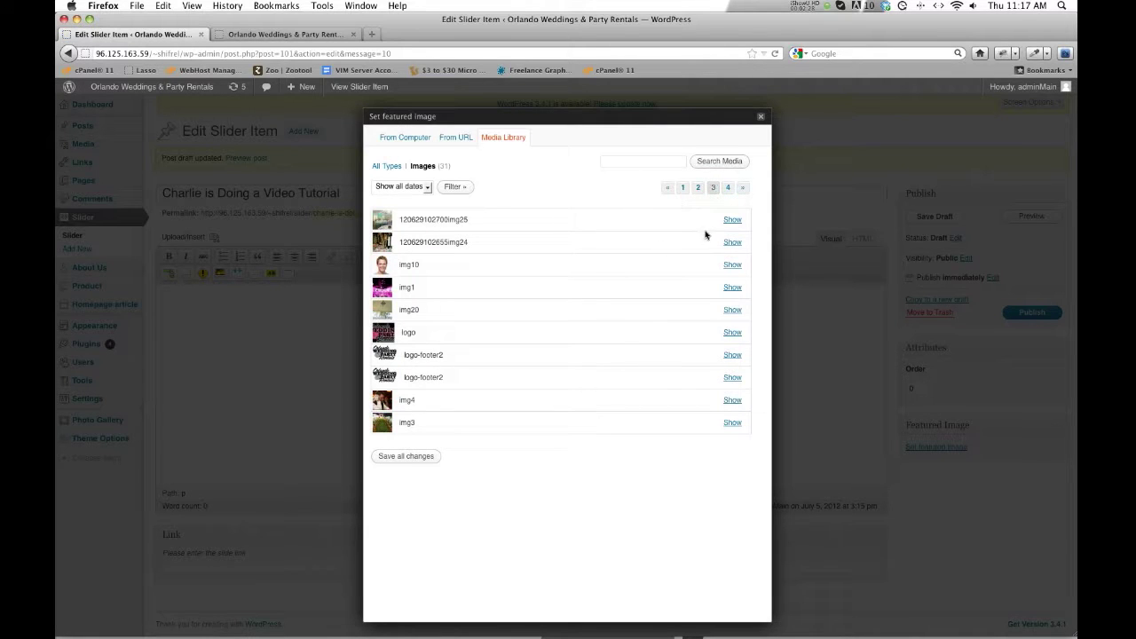
pyautogui.click(730, 220)
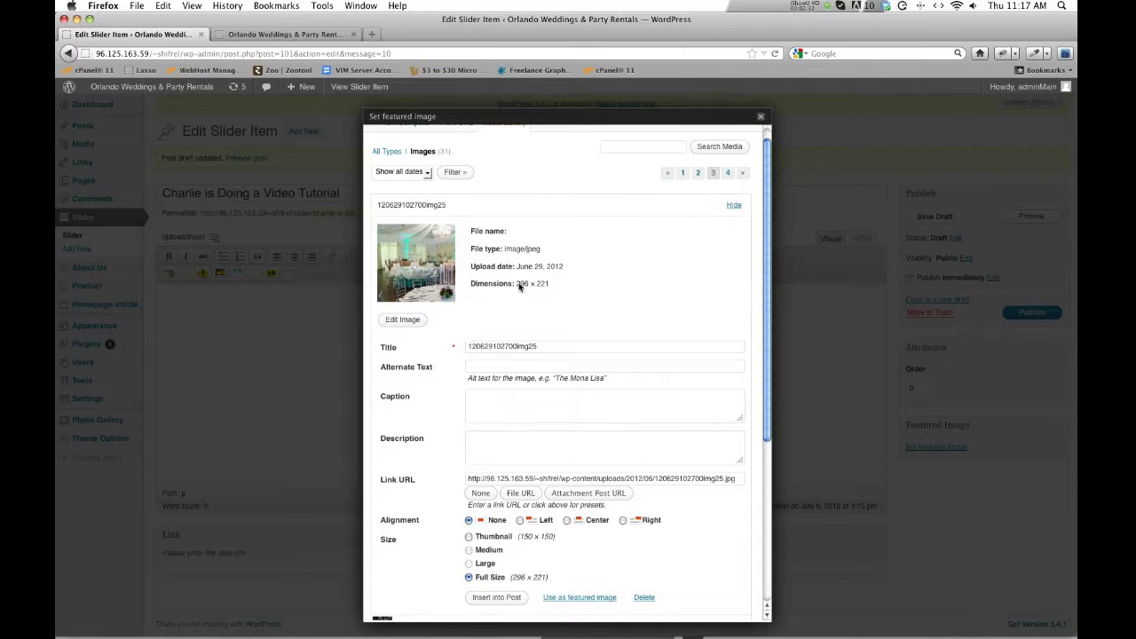
# - Examine the image's dimensions, title, link URL, alignment and size settings in its media library details
pyautogui.moveTo(516, 283); pyautogui.dragTo(552, 286)
pyautogui.click(559, 286)
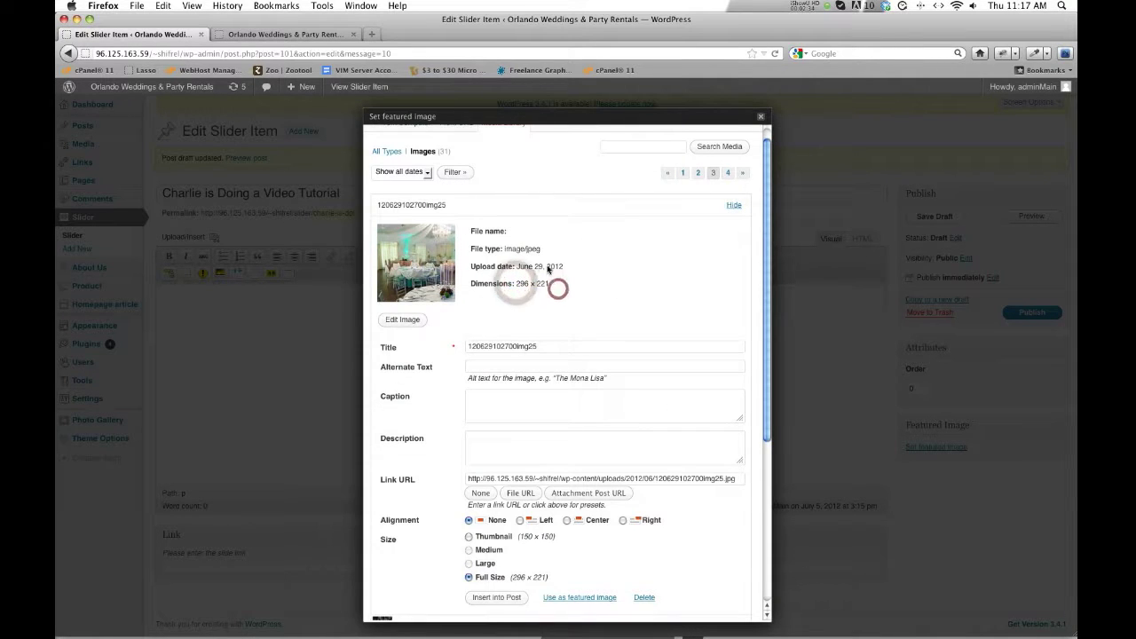
pyautogui.scroll(-1, 584, 286)
pyautogui.scroll(-3, 585, 286)
pyautogui.doubleClick(501, 227)
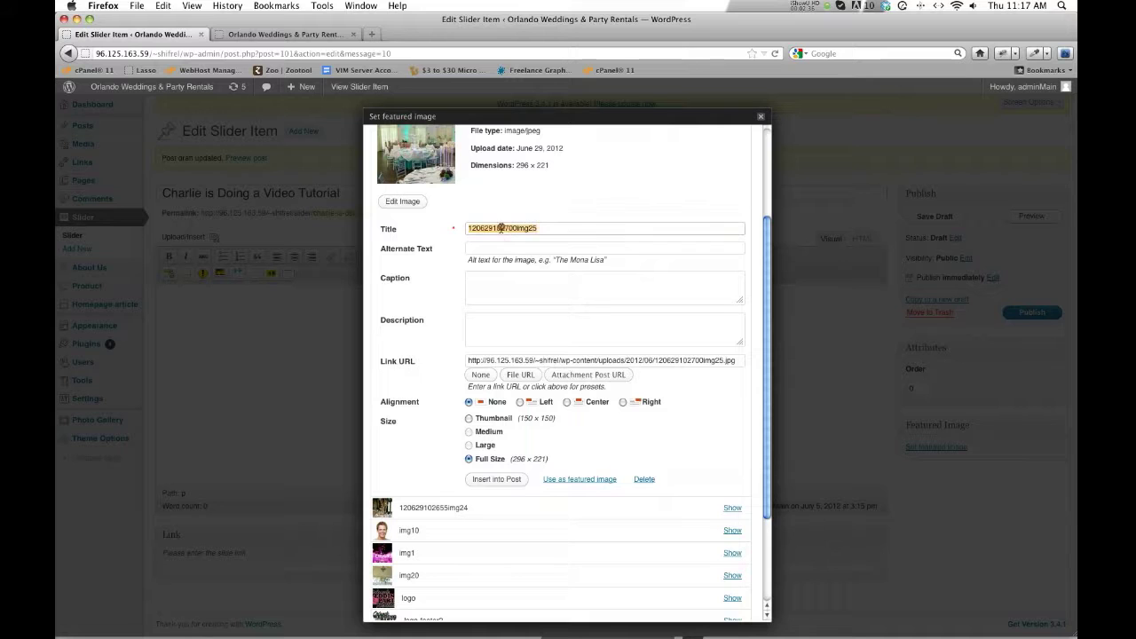
pyautogui.scroll(-2, 538, 320)
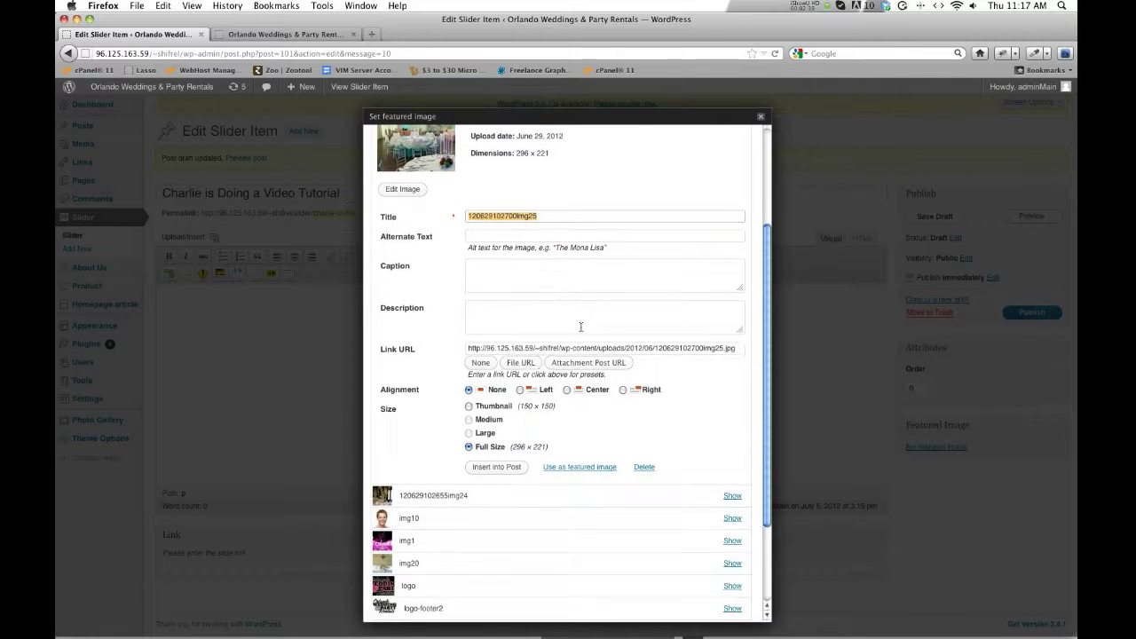
pyautogui.scroll(-1, 529, 372)
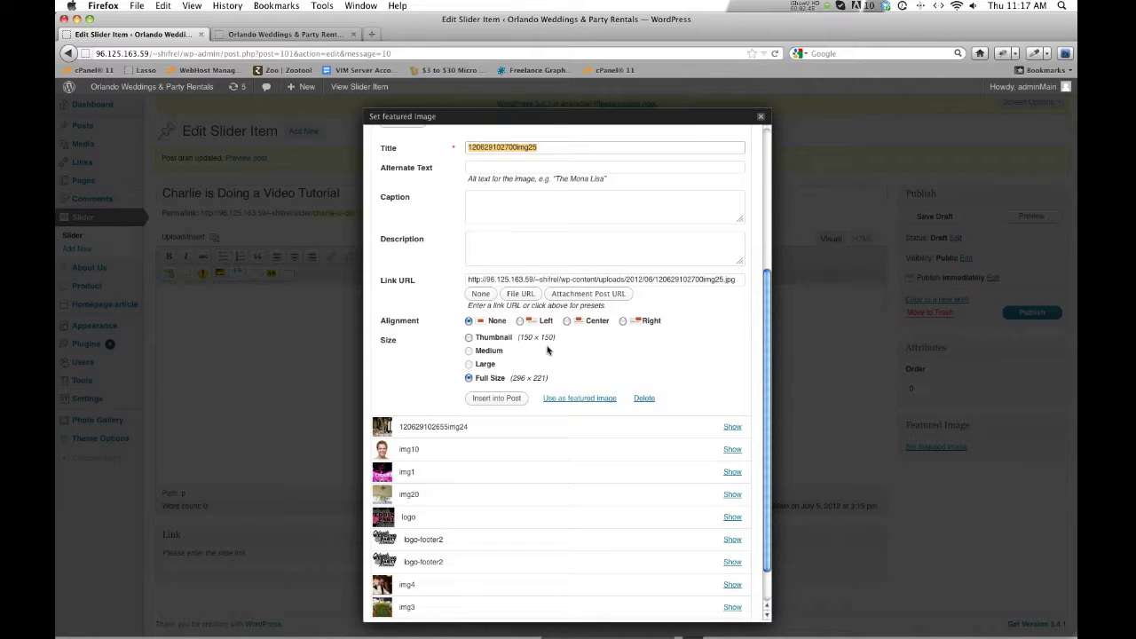
pyautogui.scroll(5, 548, 328)
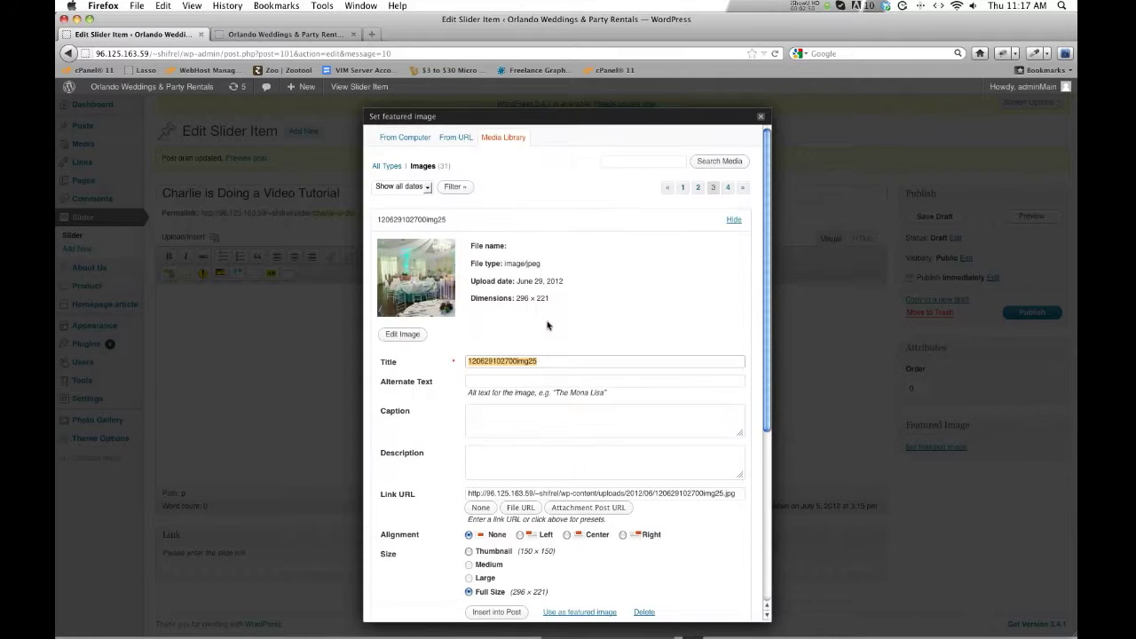
pyautogui.scroll(-4, 644, 288)
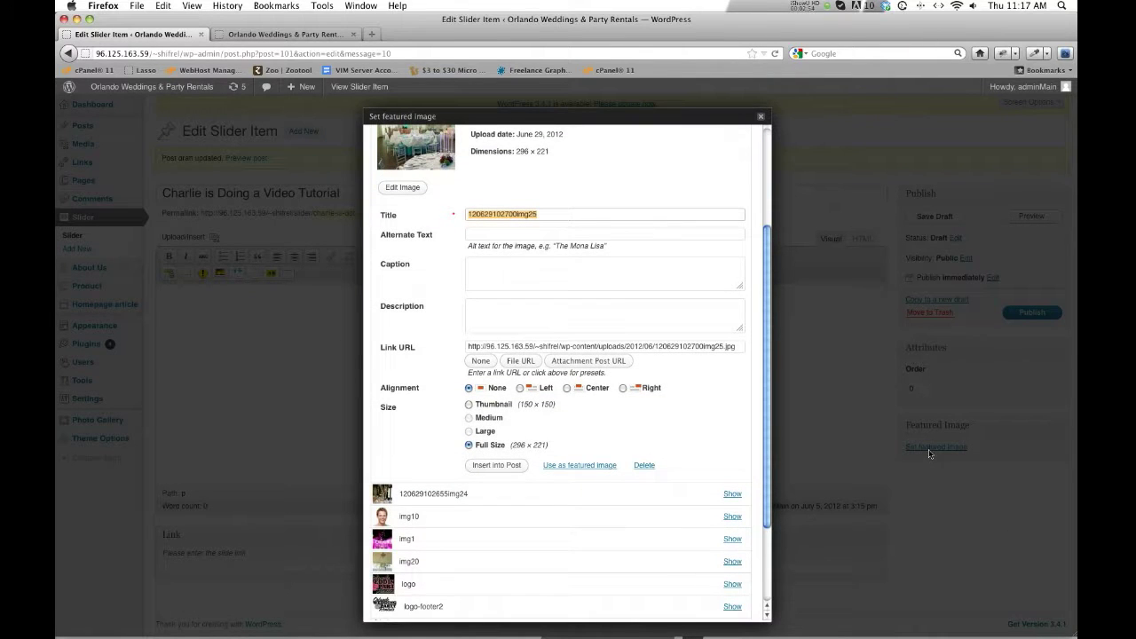
pyautogui.click(559, 467)
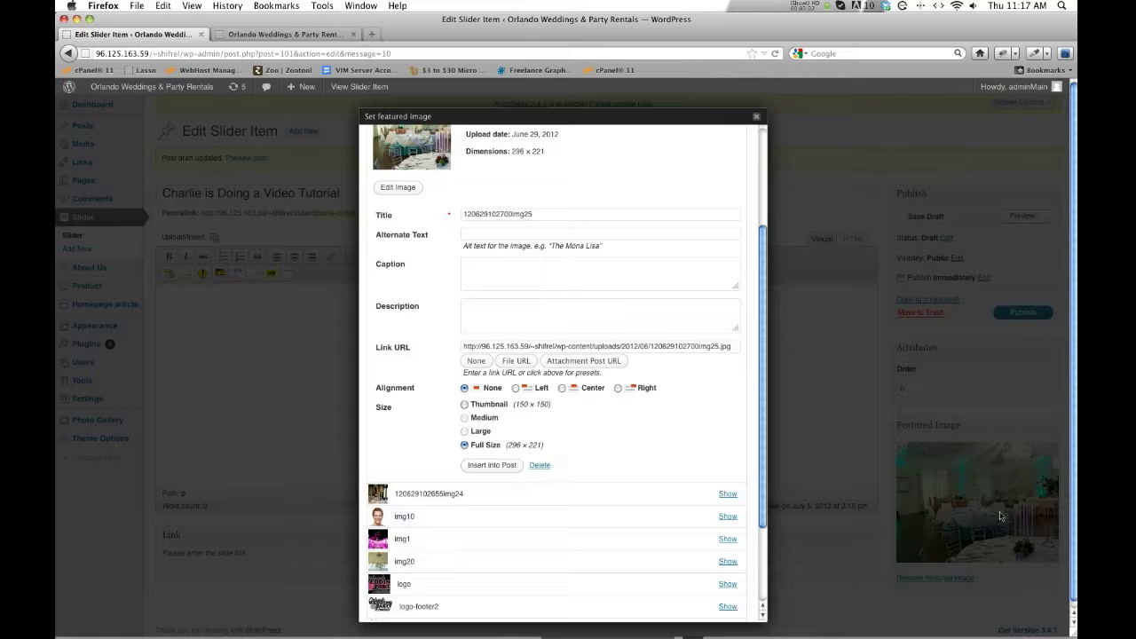
pyautogui.click(756, 116)
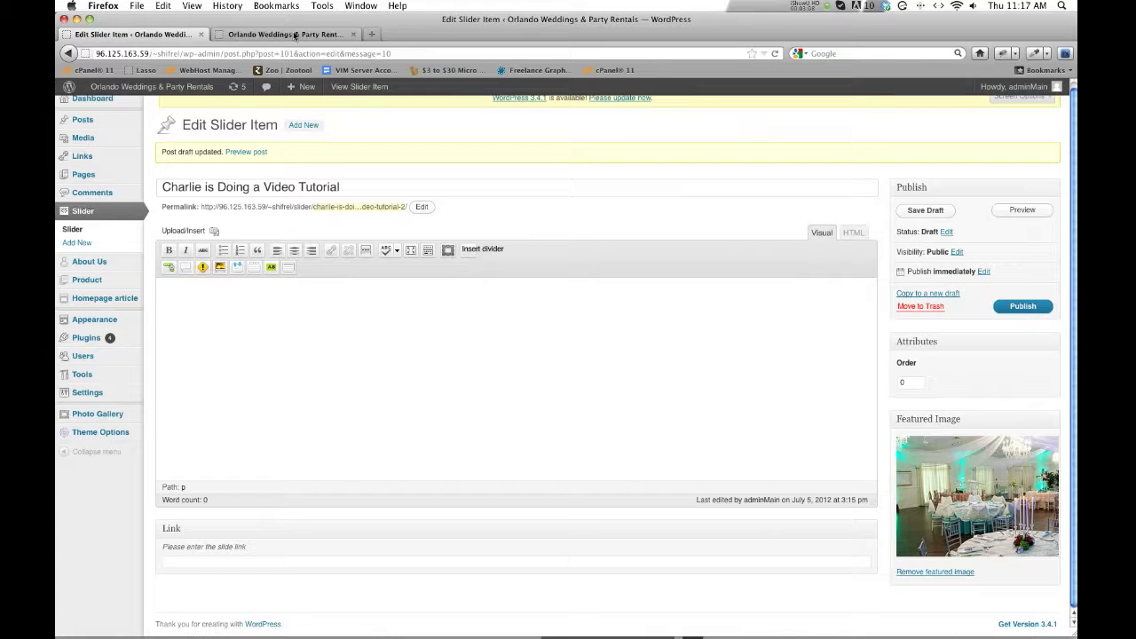
pyautogui.click(1021, 307)
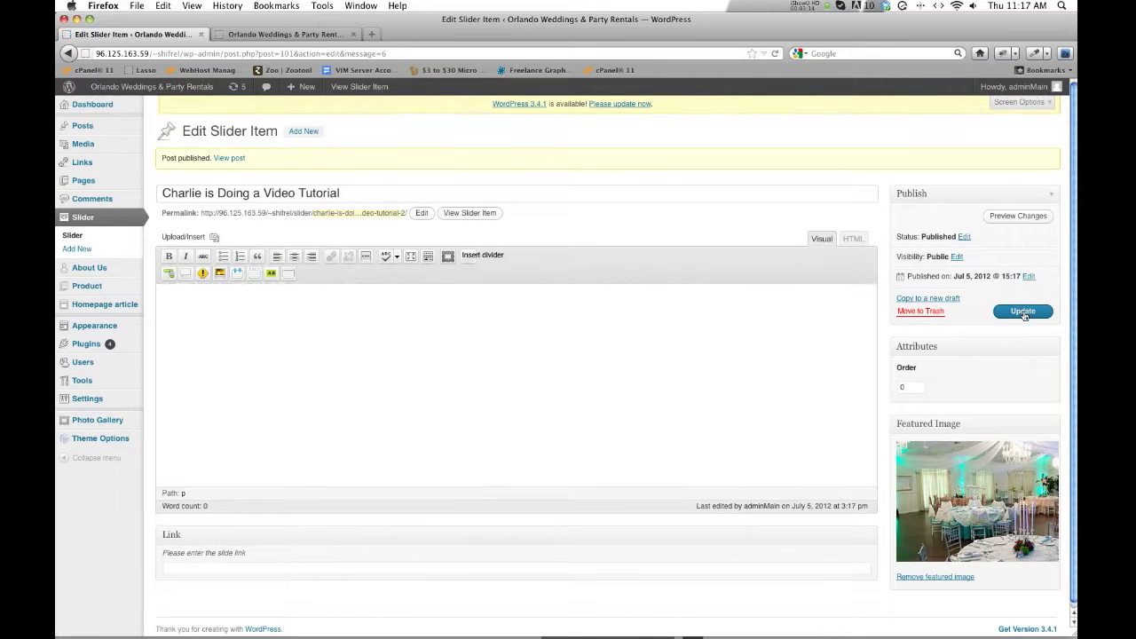
pyautogui.click(293, 33)
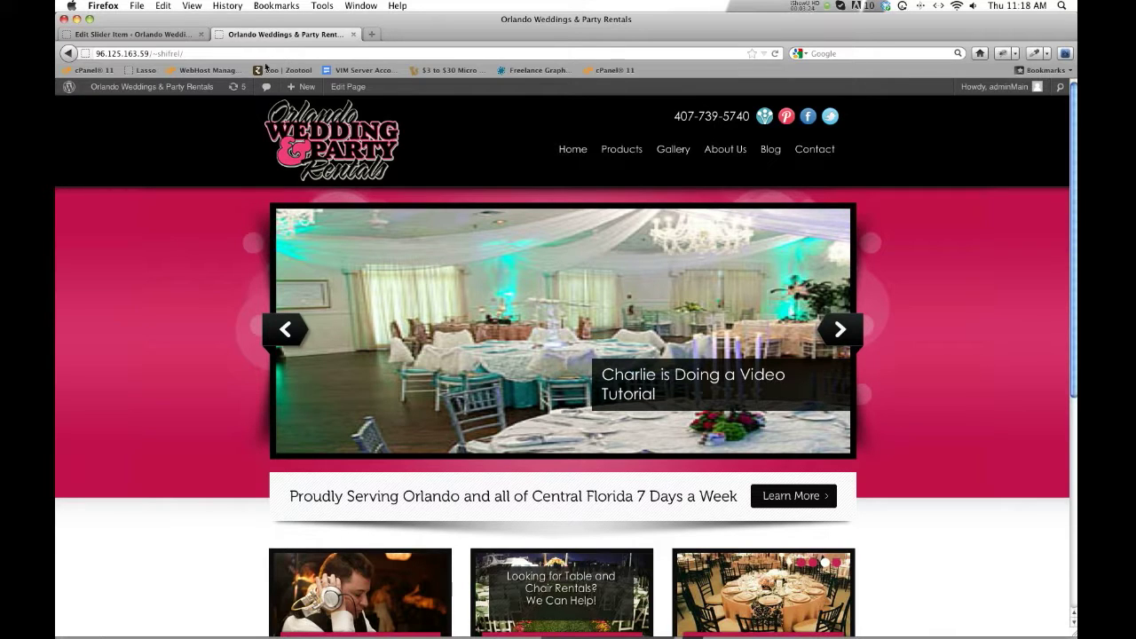
# - Remove the slider item's featured image and start choosing a replacement file from the computer
pyautogui.click(179, 35)
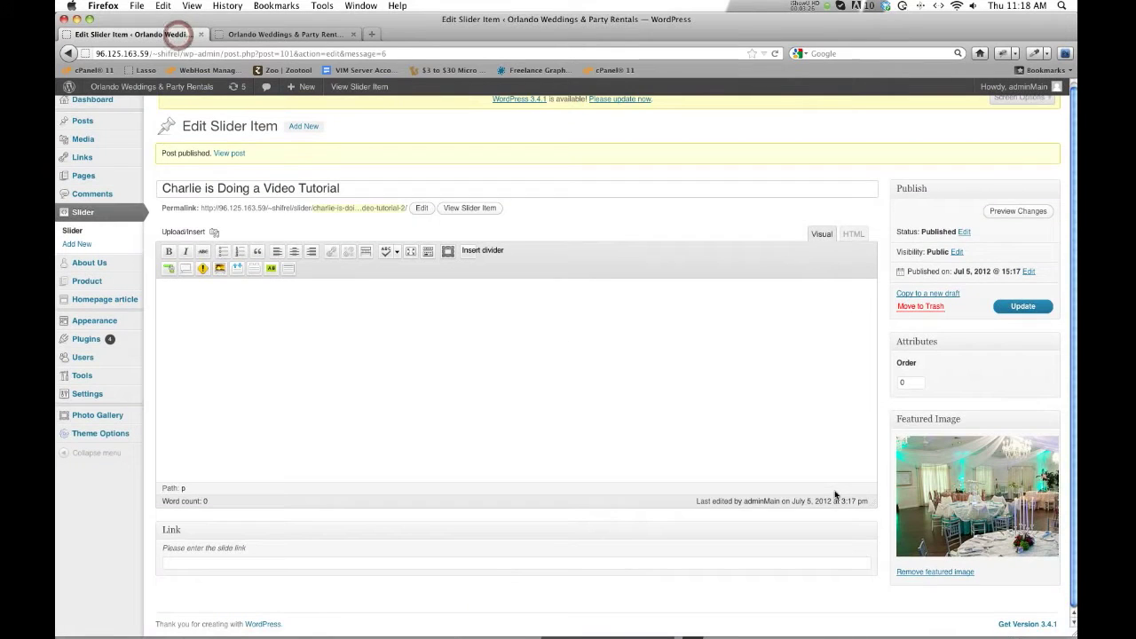
pyautogui.click(909, 572)
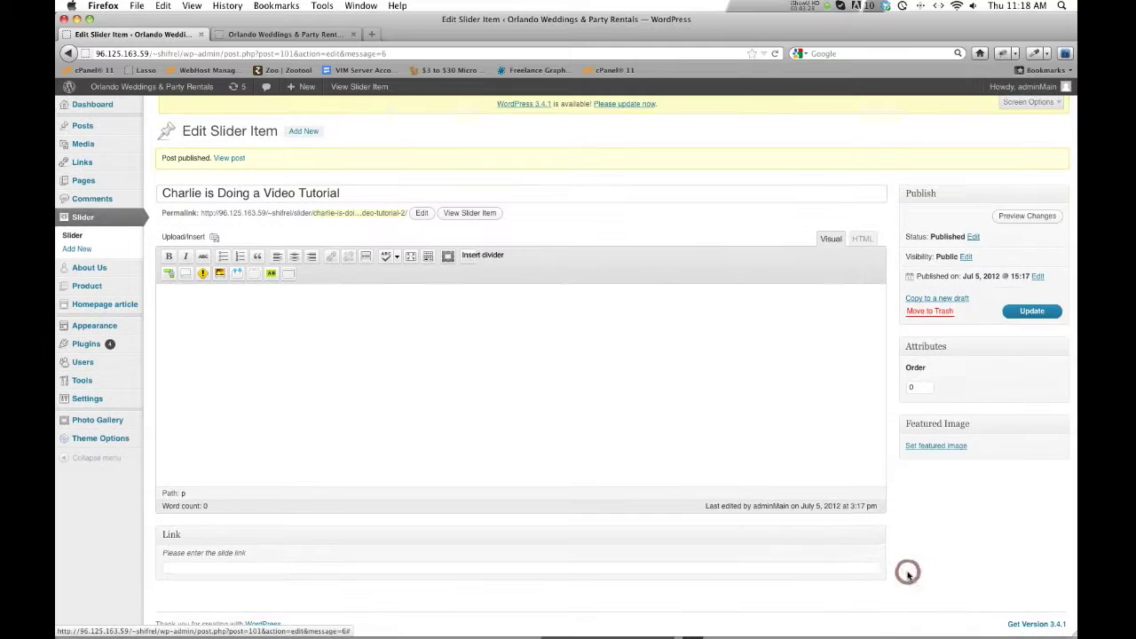
pyautogui.click(907, 446)
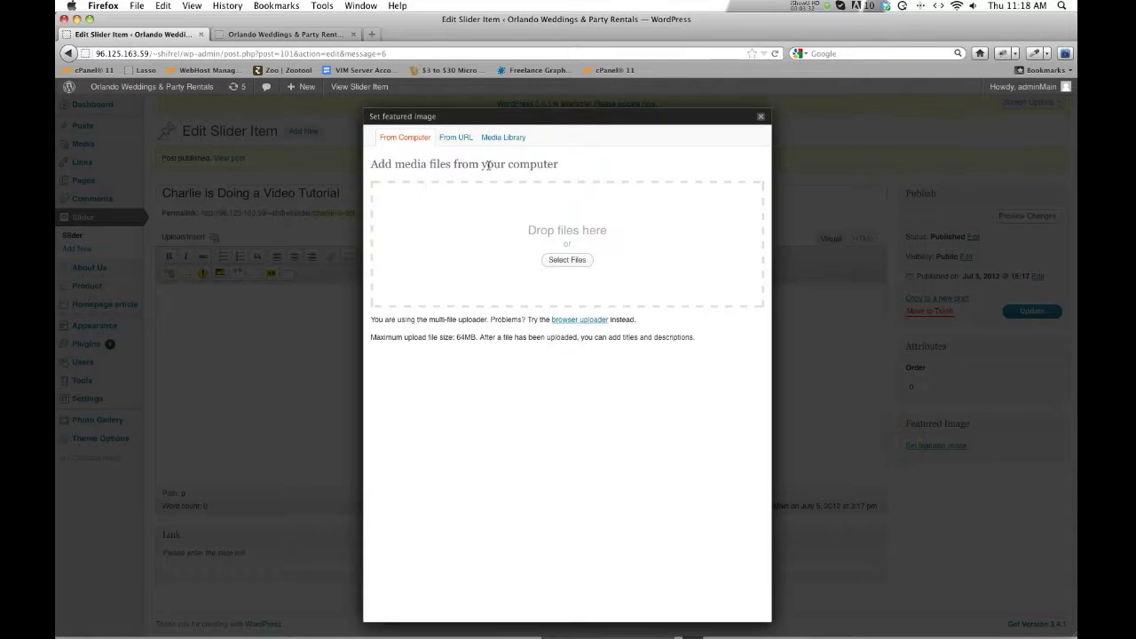
pyautogui.click(573, 260)
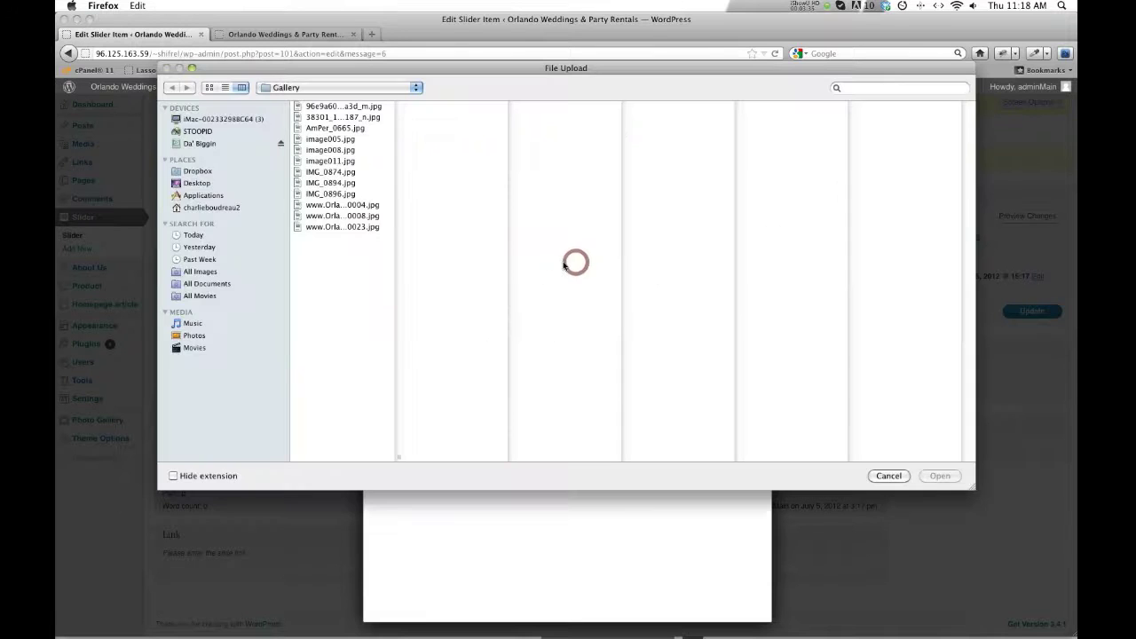
pyautogui.click(363, 216)
pyautogui.click(397, 451)
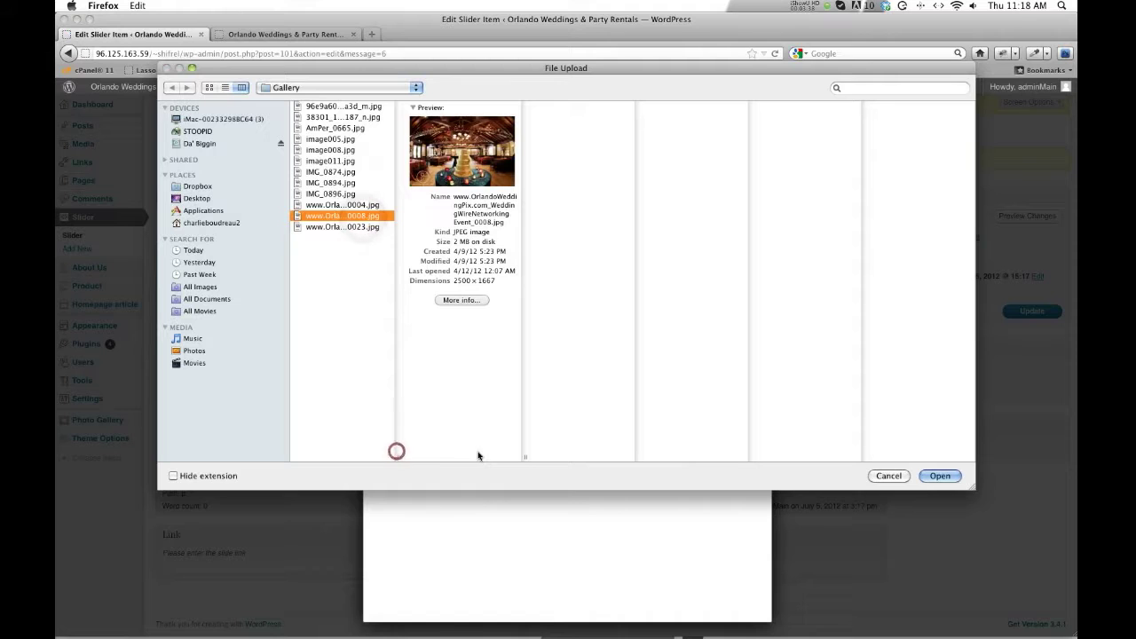
pyautogui.click(326, 205)
pyautogui.click(330, 216)
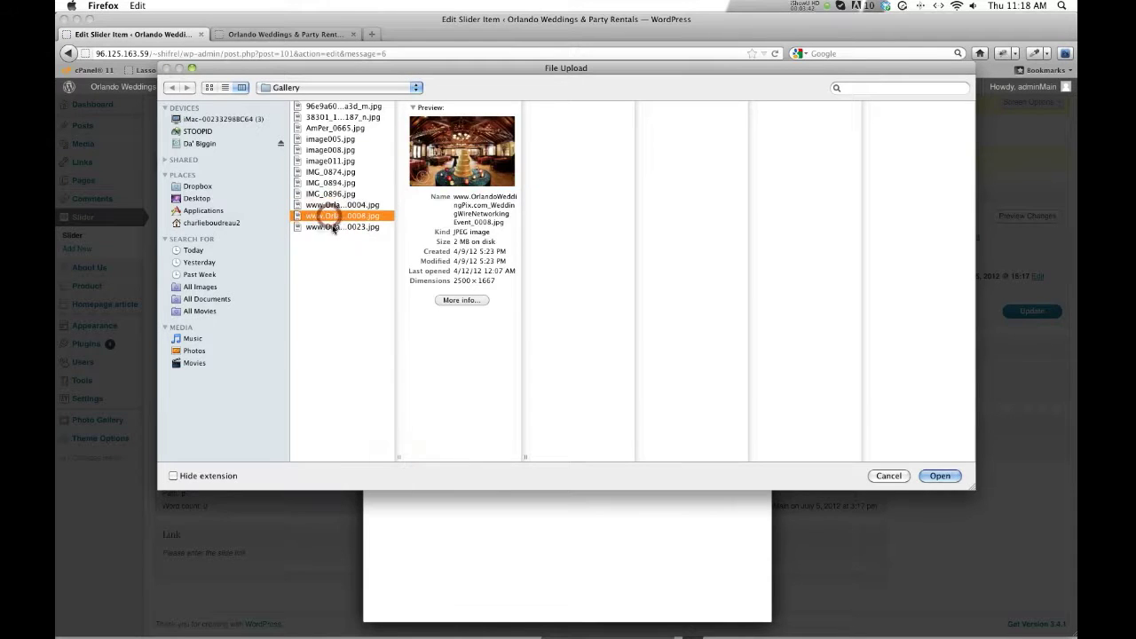
pyautogui.click(330, 227)
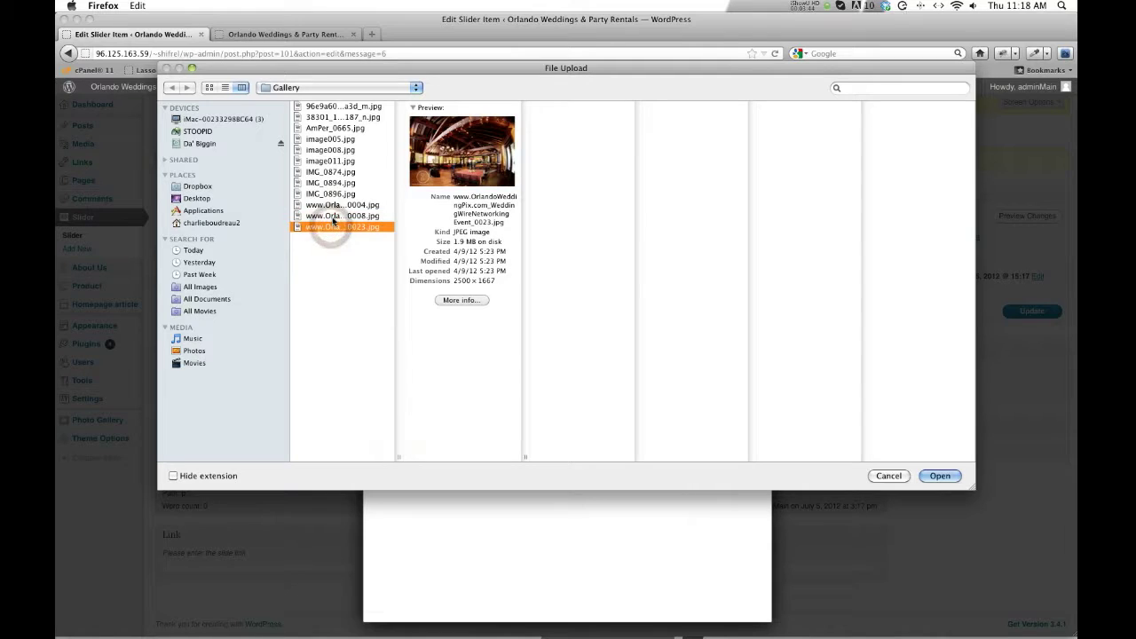
pyautogui.moveTo(454, 280); pyautogui.dragTo(495, 283)
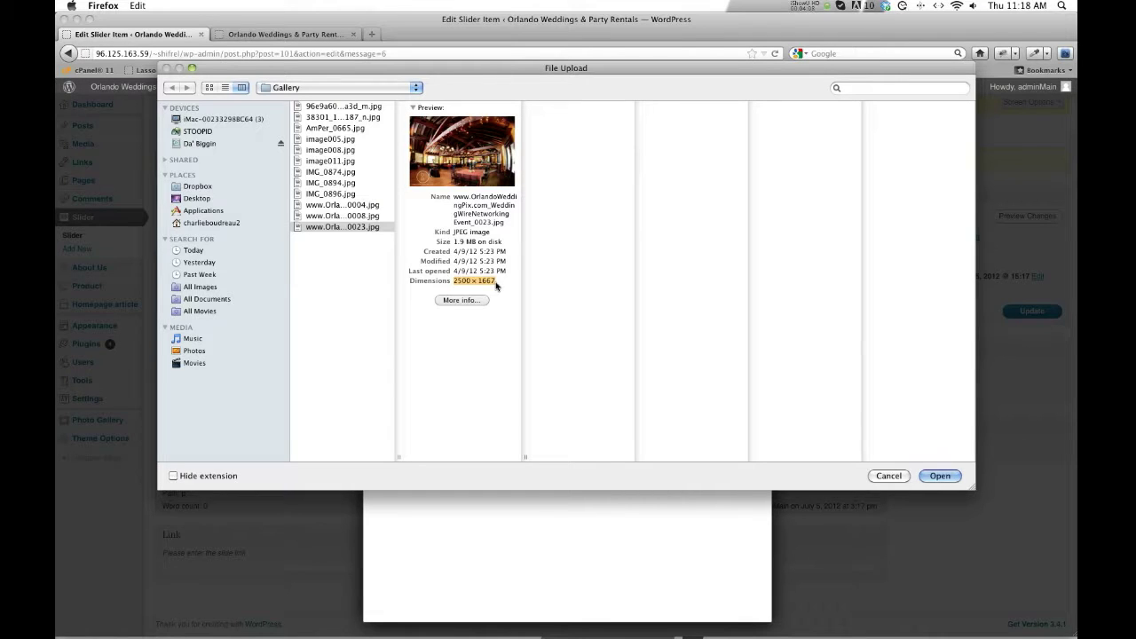
pyautogui.click(465, 283)
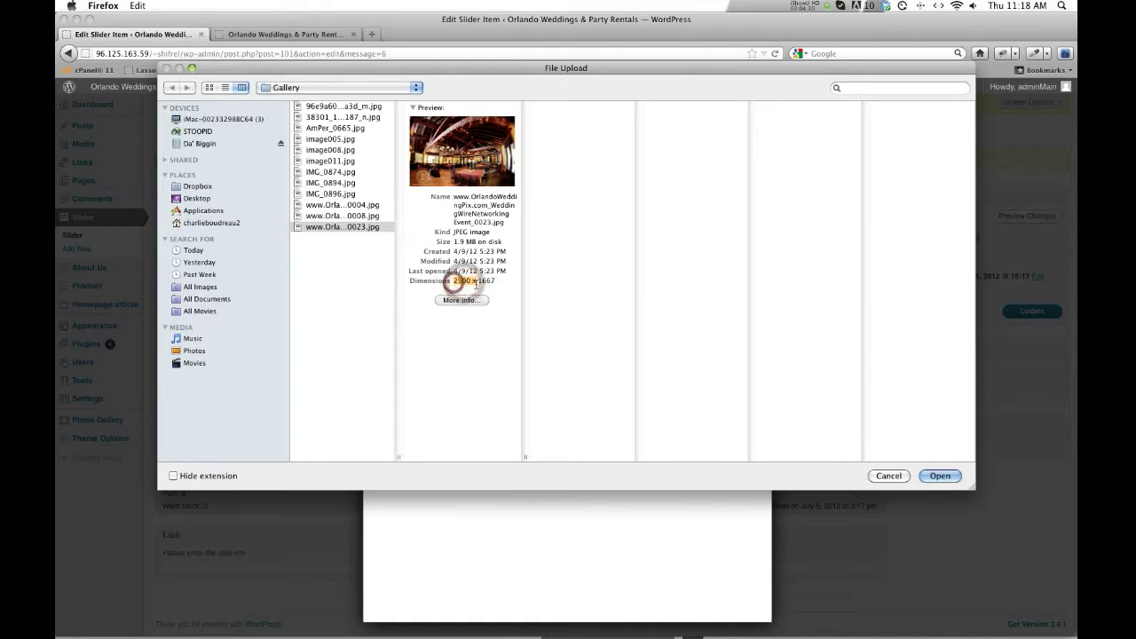
pyautogui.click(467, 278)
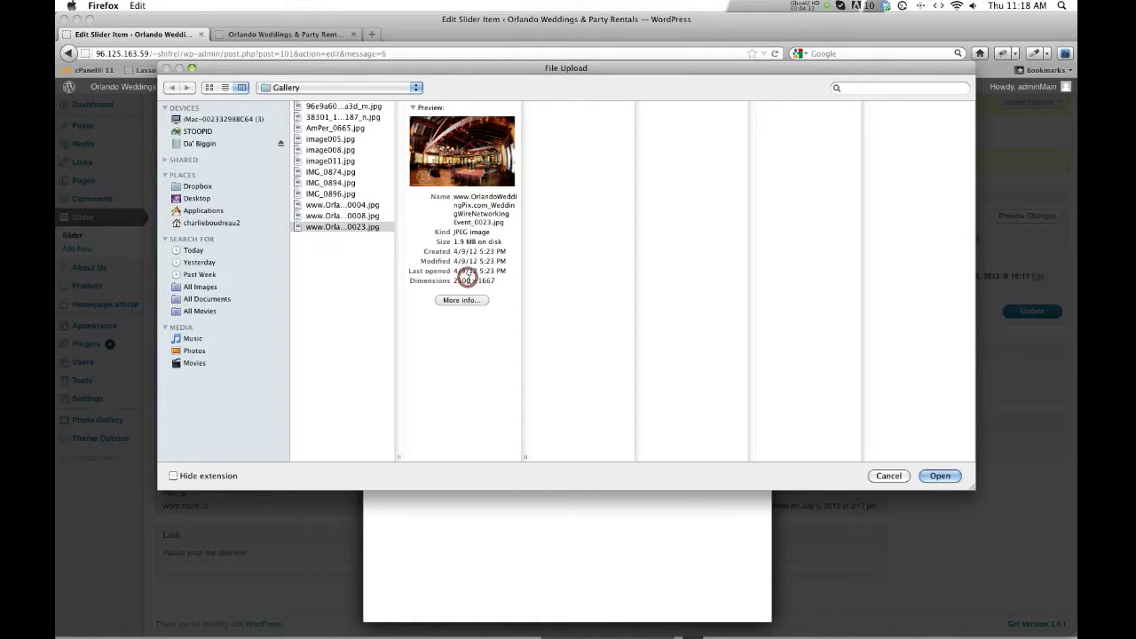
# - Upload the selected Event_0023 image and review its title, link URL, alignment and size settings
pyautogui.click(816, 467)
pyautogui.click(939, 476)
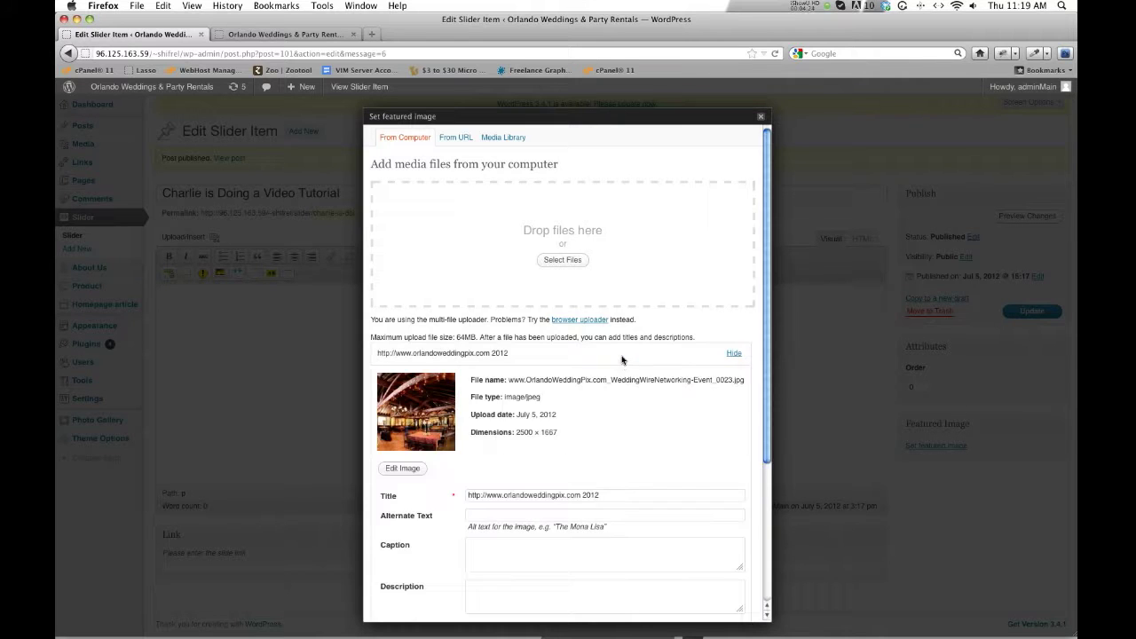
pyautogui.scroll(-3, 621, 359)
pyautogui.scroll(-2, 483, 457)
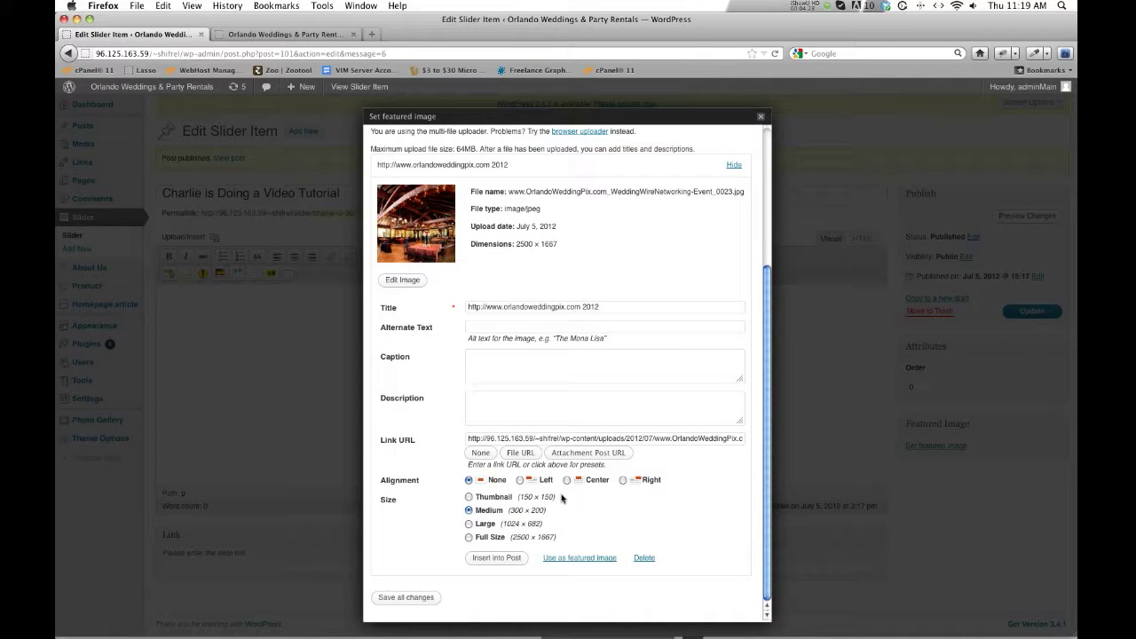
pyautogui.scroll(4, 690, 208)
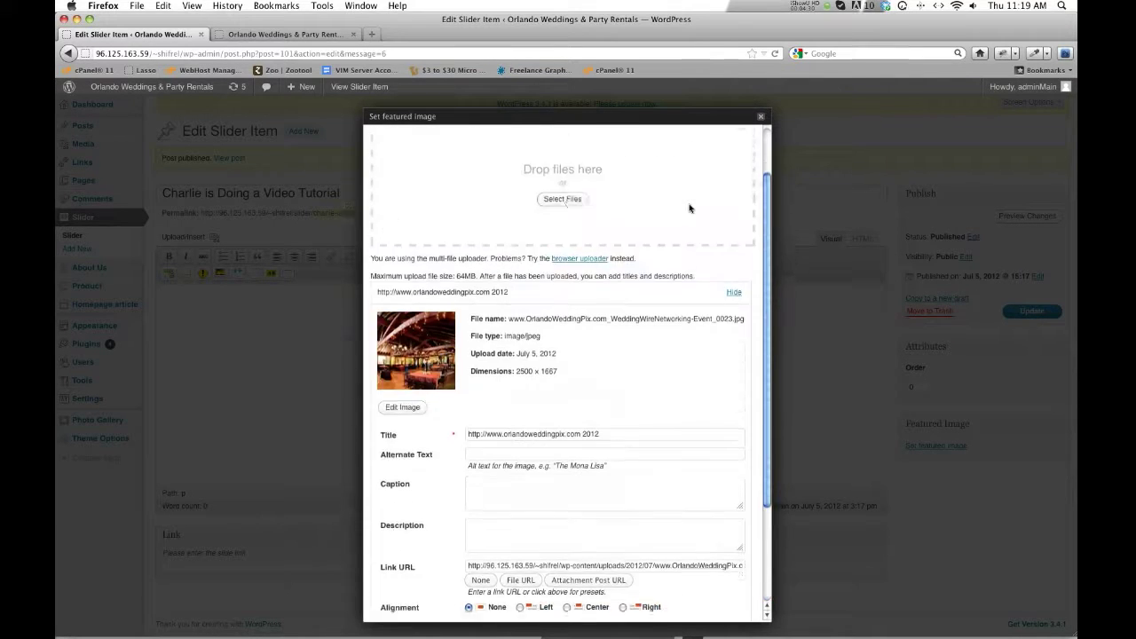
pyautogui.scroll(-4, 672, 462)
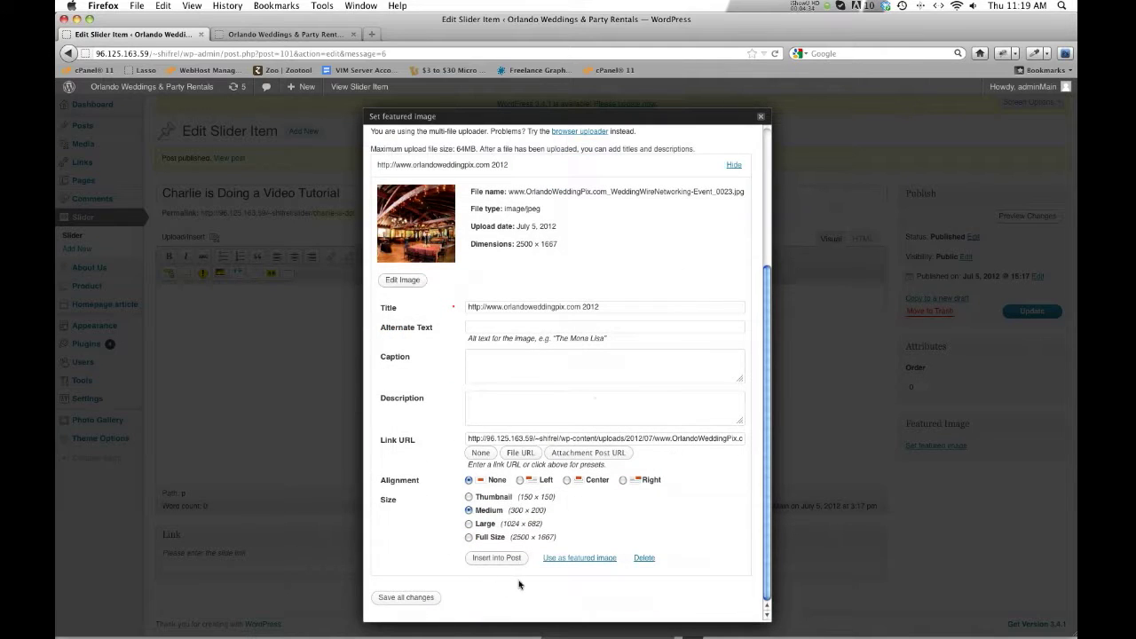
# - Use the uploaded Event_0023 image as the featured image and update the slider item
pyautogui.click(560, 561)
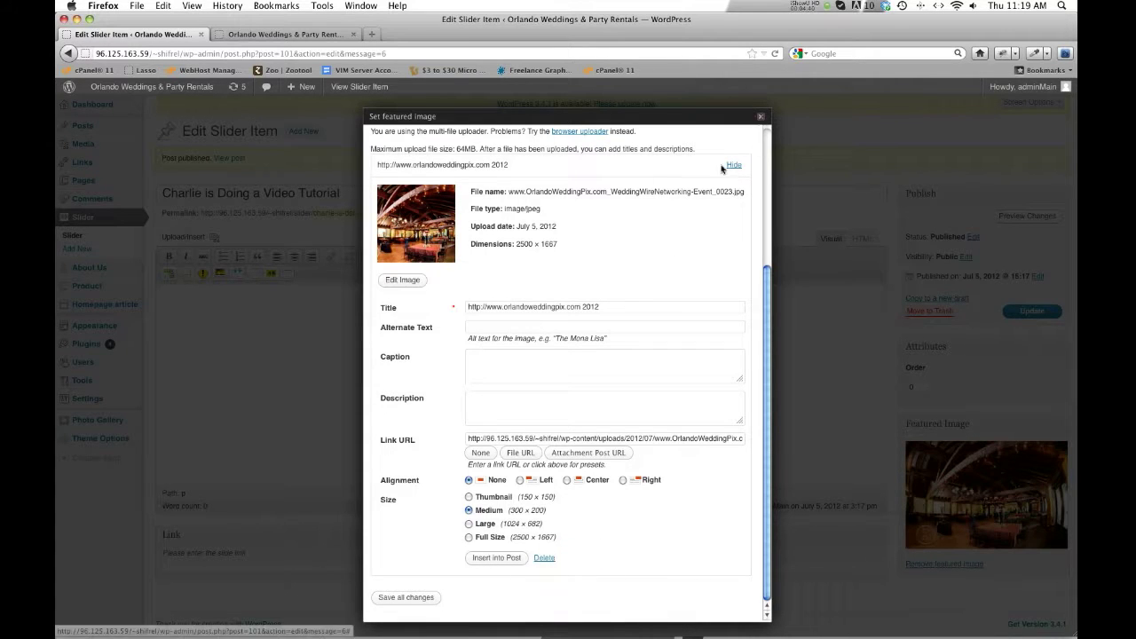
pyautogui.click(760, 117)
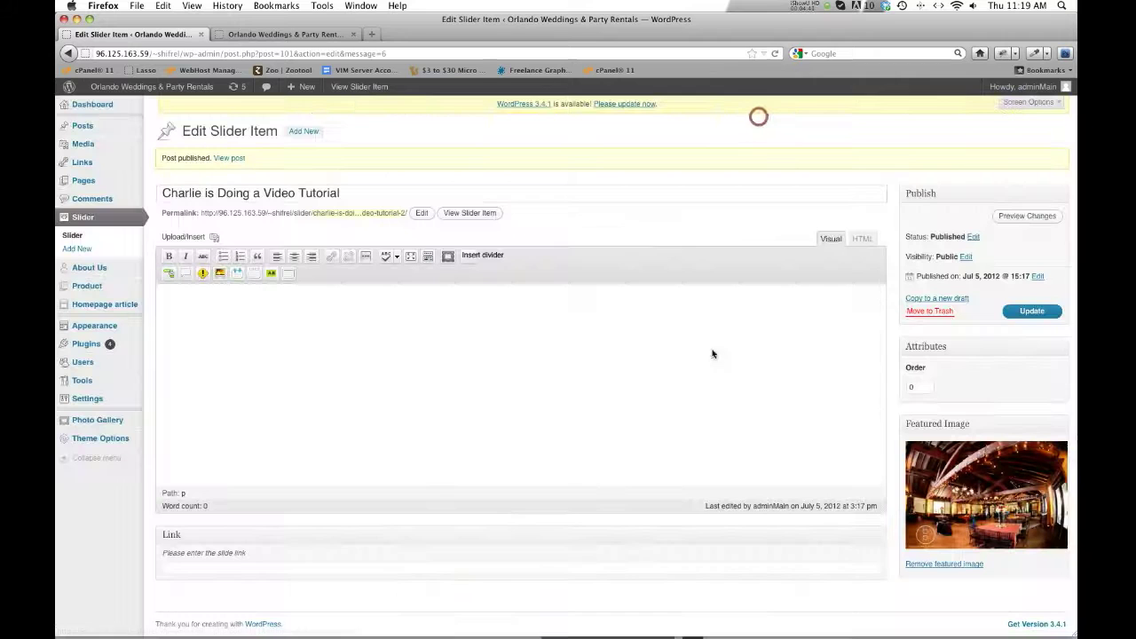
pyautogui.click(1025, 311)
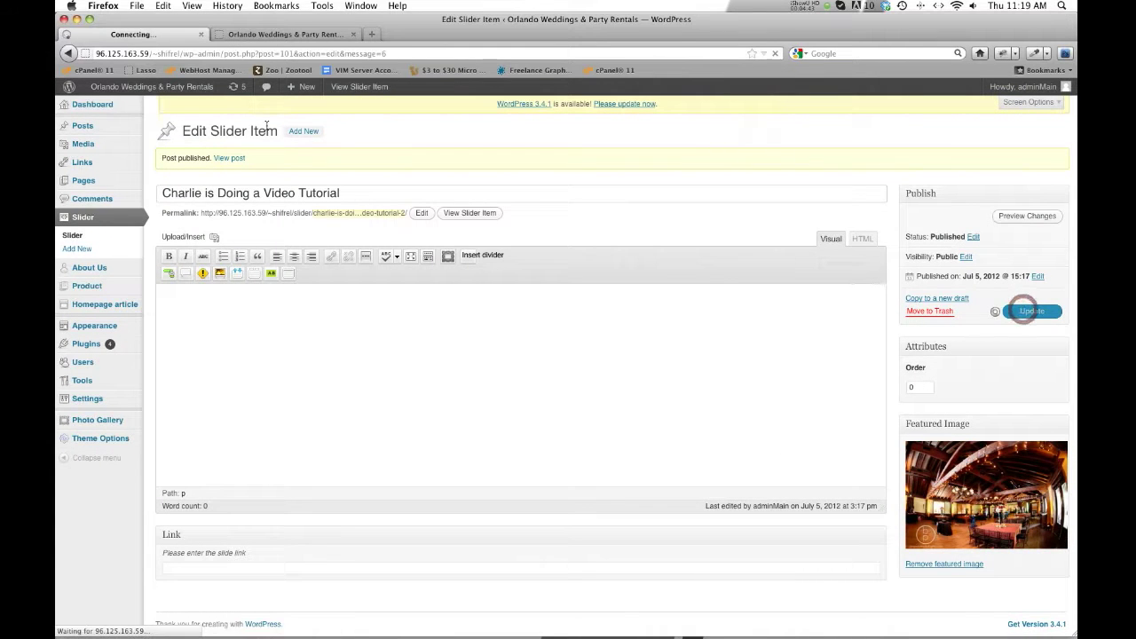
# - Examine the updated slide and the other slides in the live homepage slider, moving forward and back through them
pyautogui.click(317, 34)
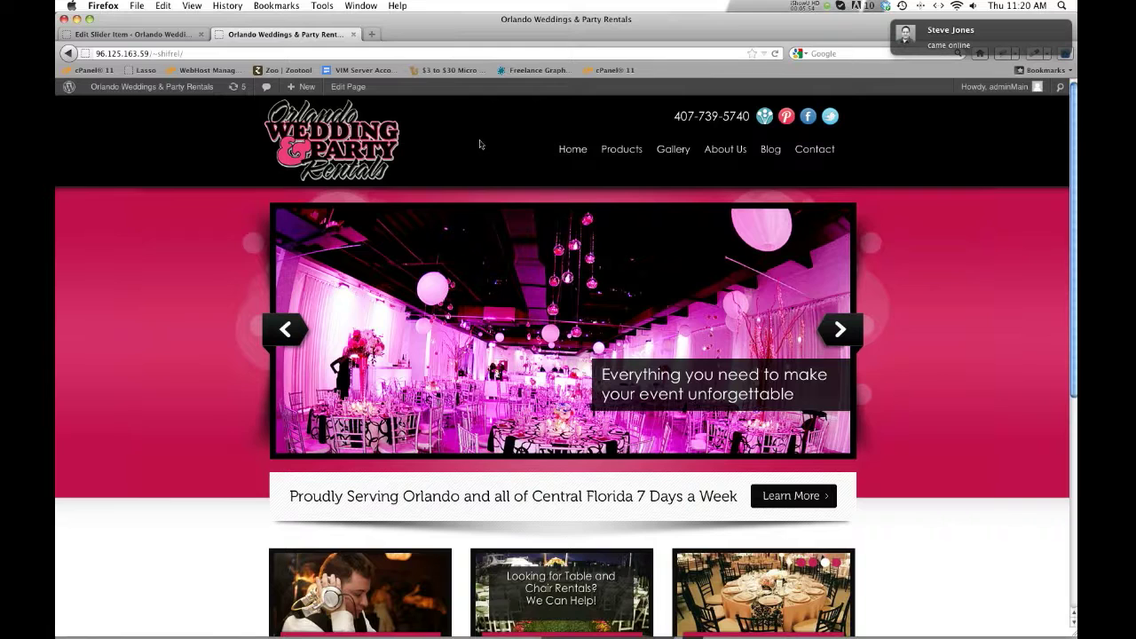
pyautogui.click(124, 33)
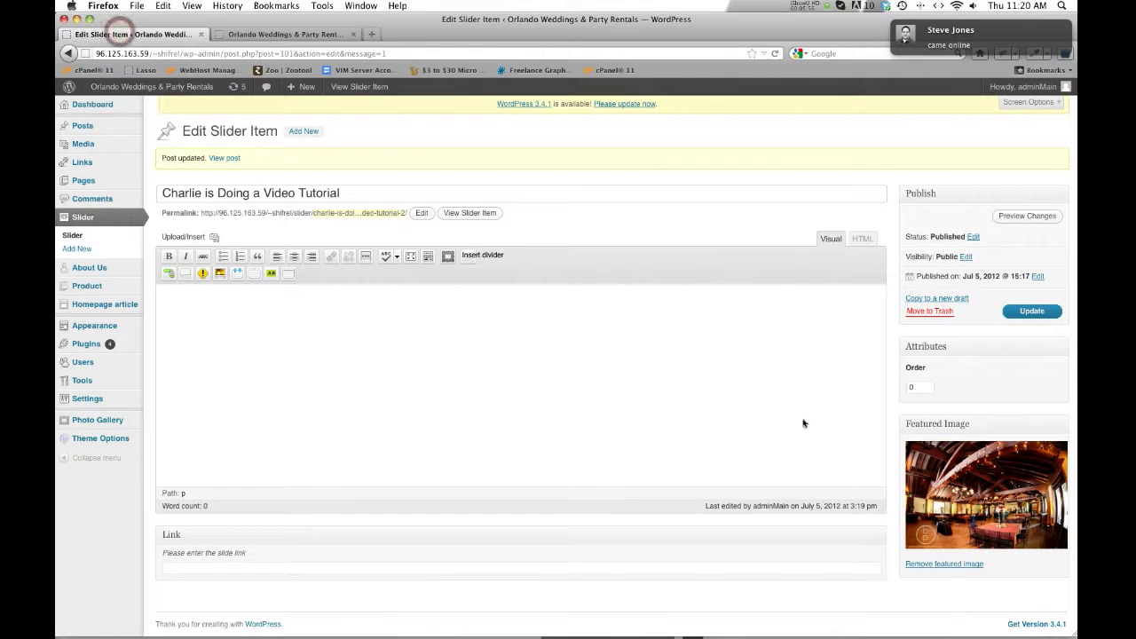
pyautogui.click(298, 36)
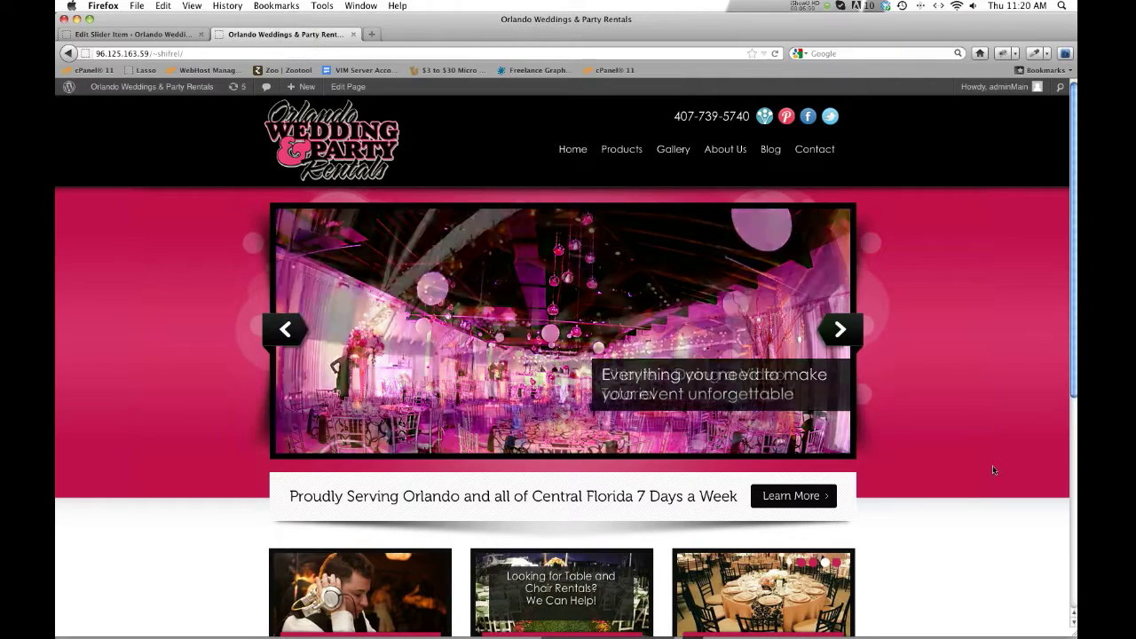
pyautogui.click(840, 330)
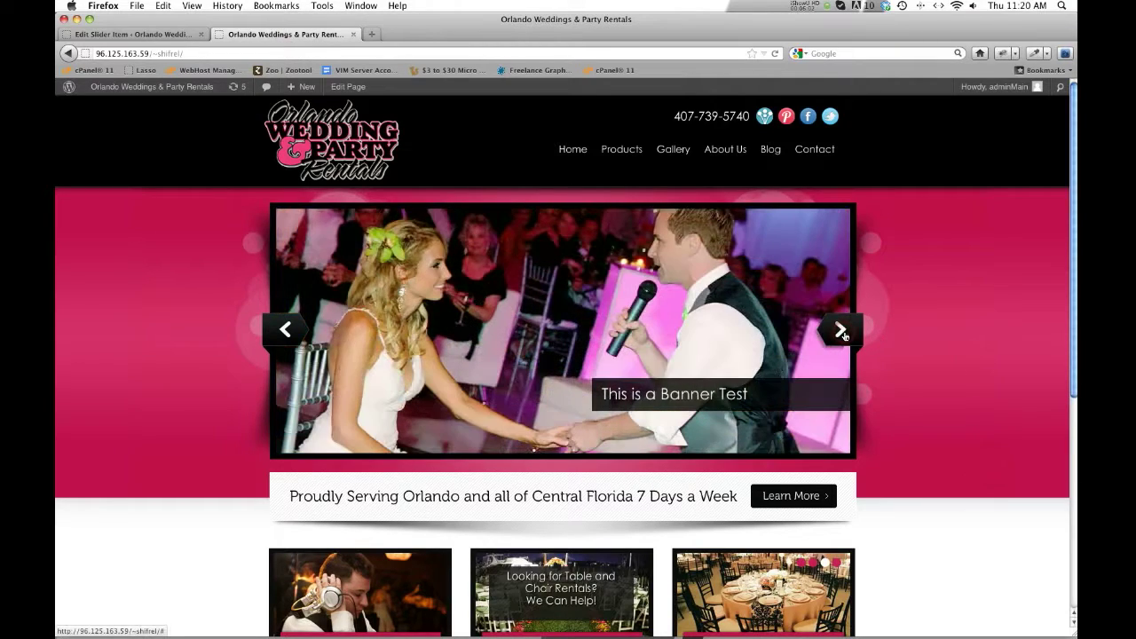
pyautogui.click(844, 334)
pyautogui.click(847, 335)
pyautogui.click(843, 334)
pyautogui.click(286, 333)
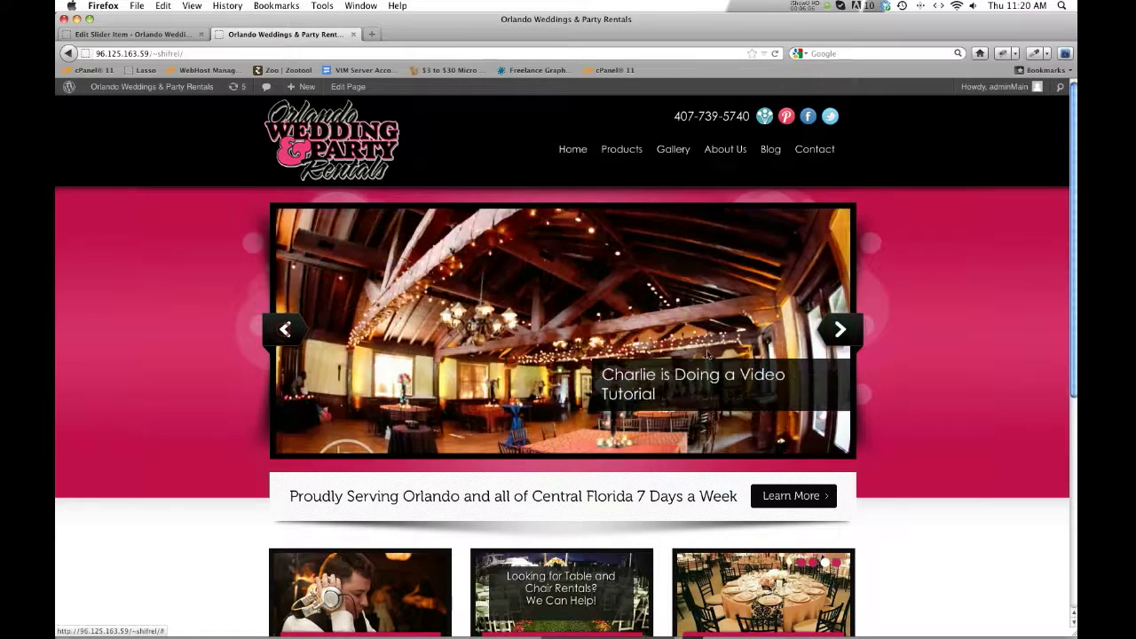
pyautogui.click(840, 330)
pyautogui.click(843, 330)
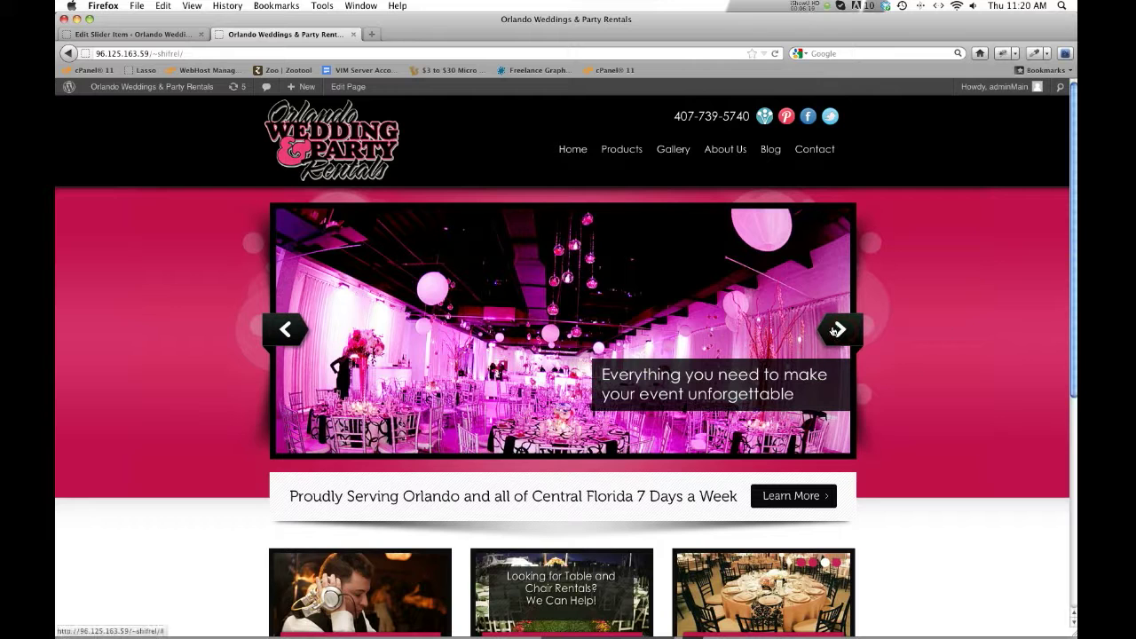
pyautogui.click(836, 330)
pyautogui.click(838, 330)
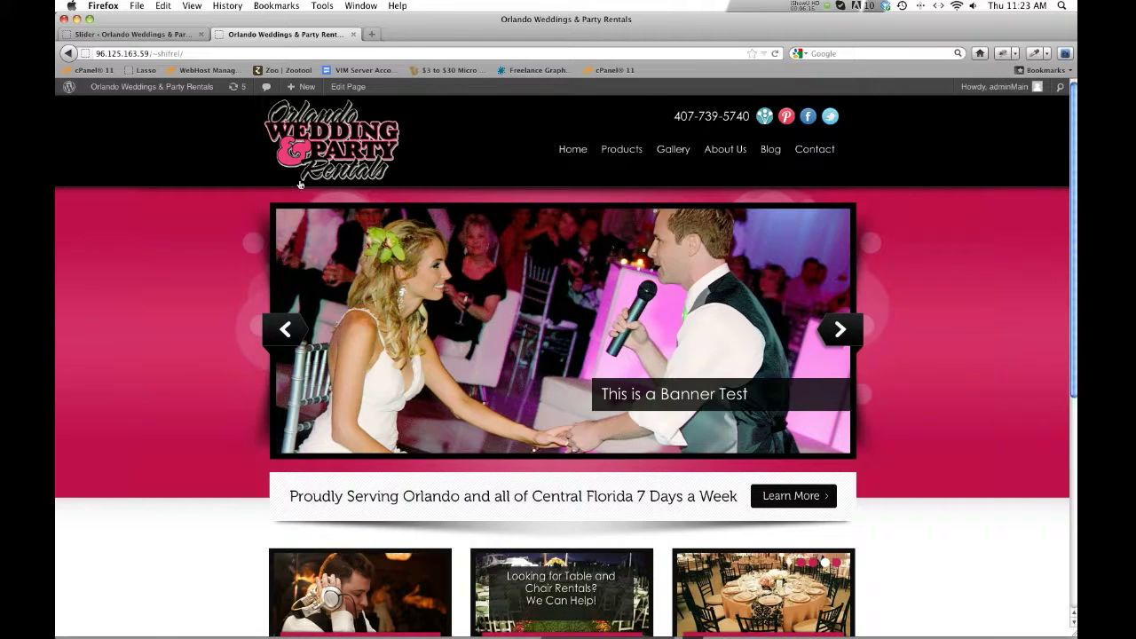
# - Open the slider item "Everything you need to make your event unforgettable" from the slider list and examine its Order attribute
pyautogui.click(177, 35)
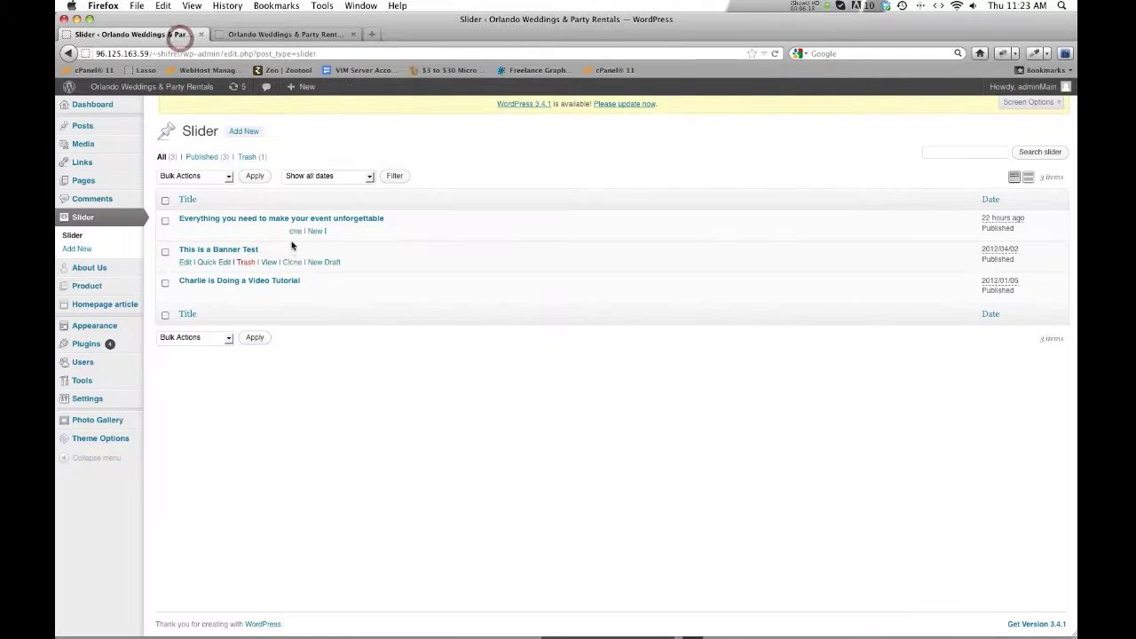
pyautogui.click(287, 220)
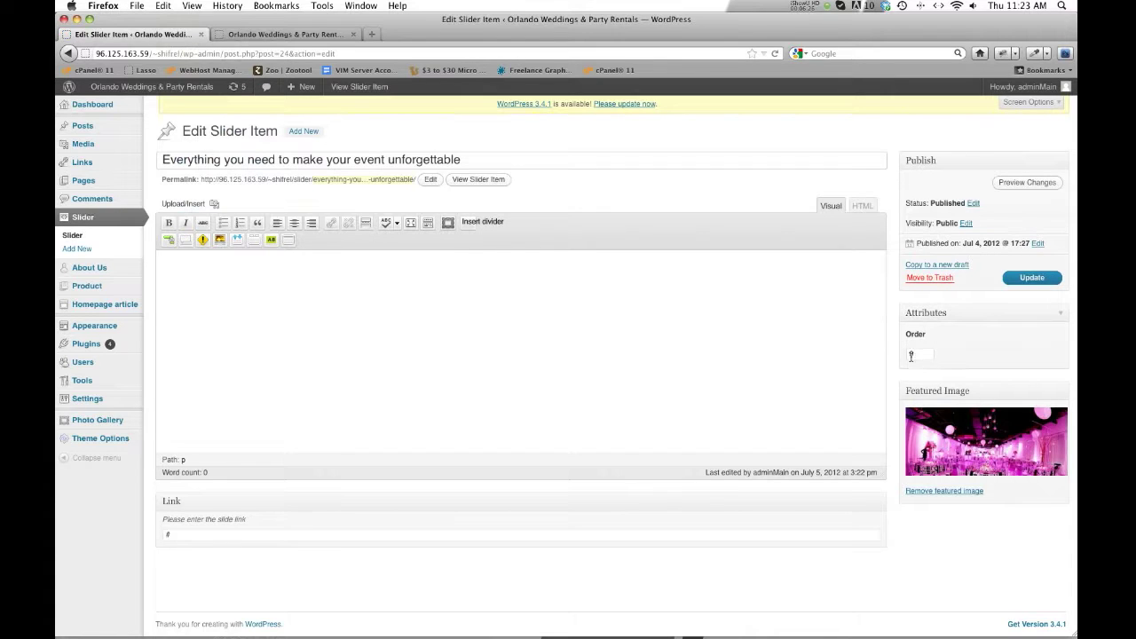
pyautogui.click(917, 355)
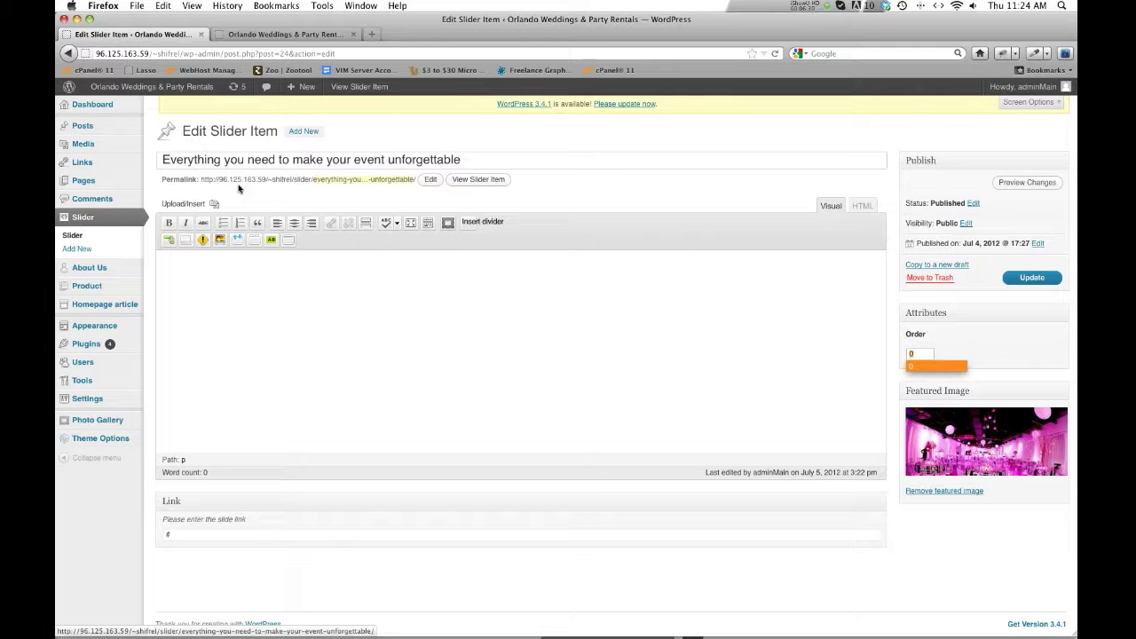
# - Reload the homepage and go through all its slides to check the order in which they appear
pyautogui.click(289, 34)
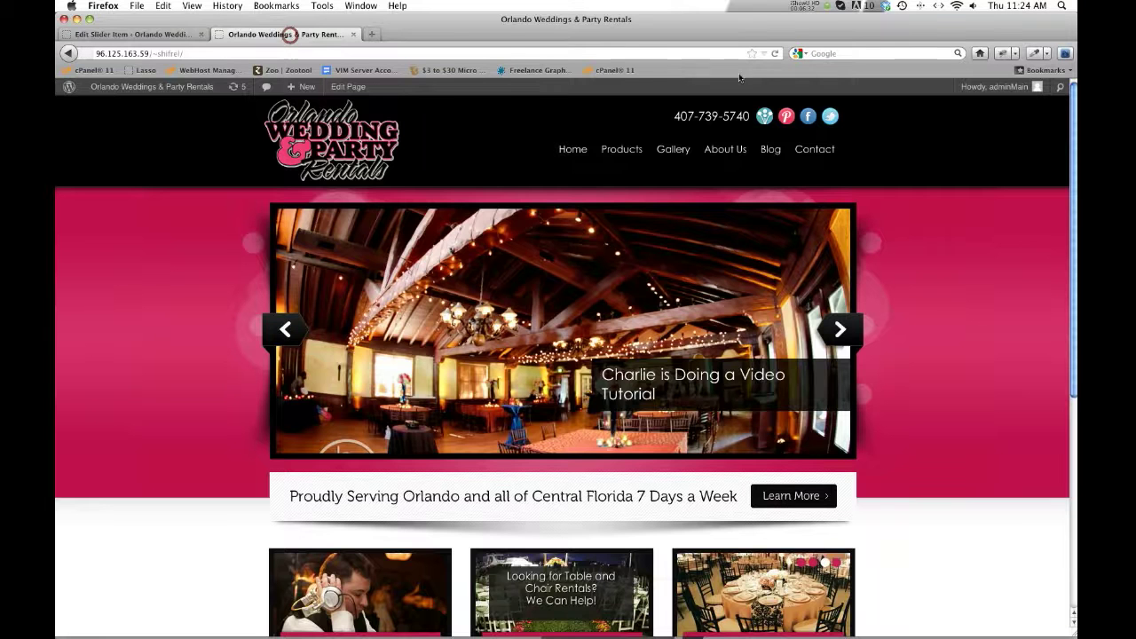
pyautogui.click(775, 54)
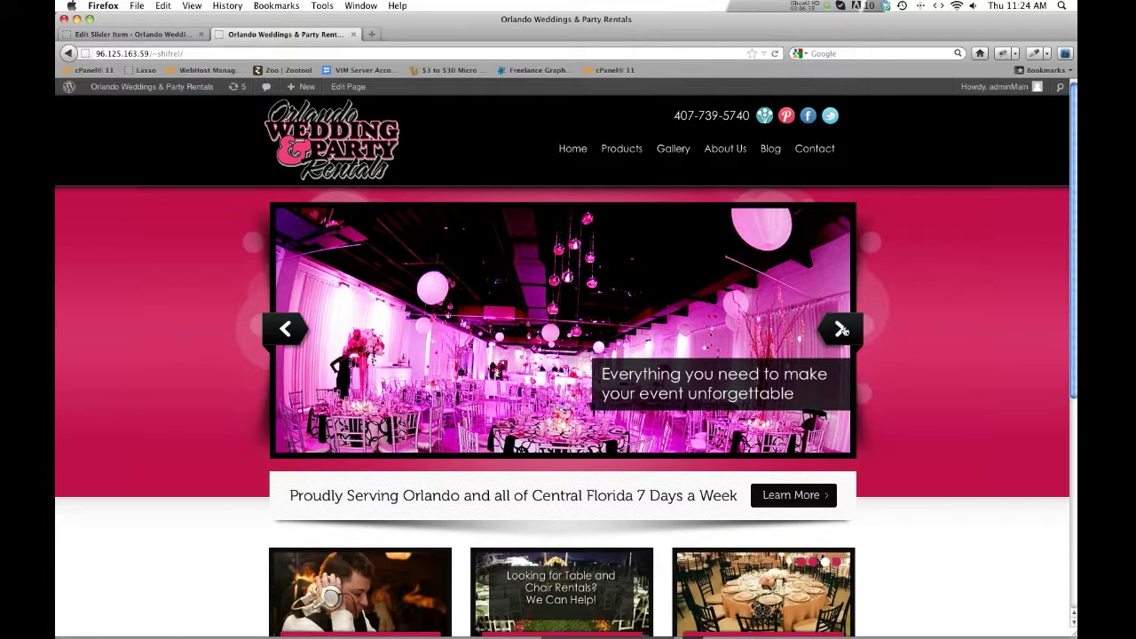
pyautogui.click(841, 330)
pyautogui.click(839, 329)
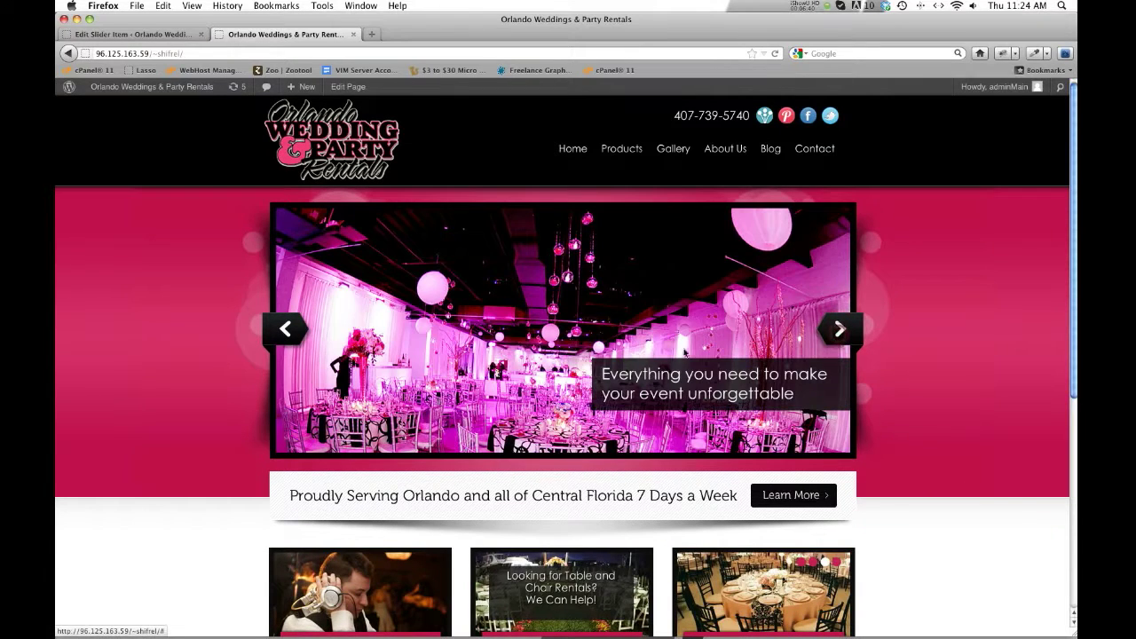
pyautogui.click(840, 330)
pyautogui.click(839, 330)
pyautogui.click(840, 330)
pyautogui.click(839, 330)
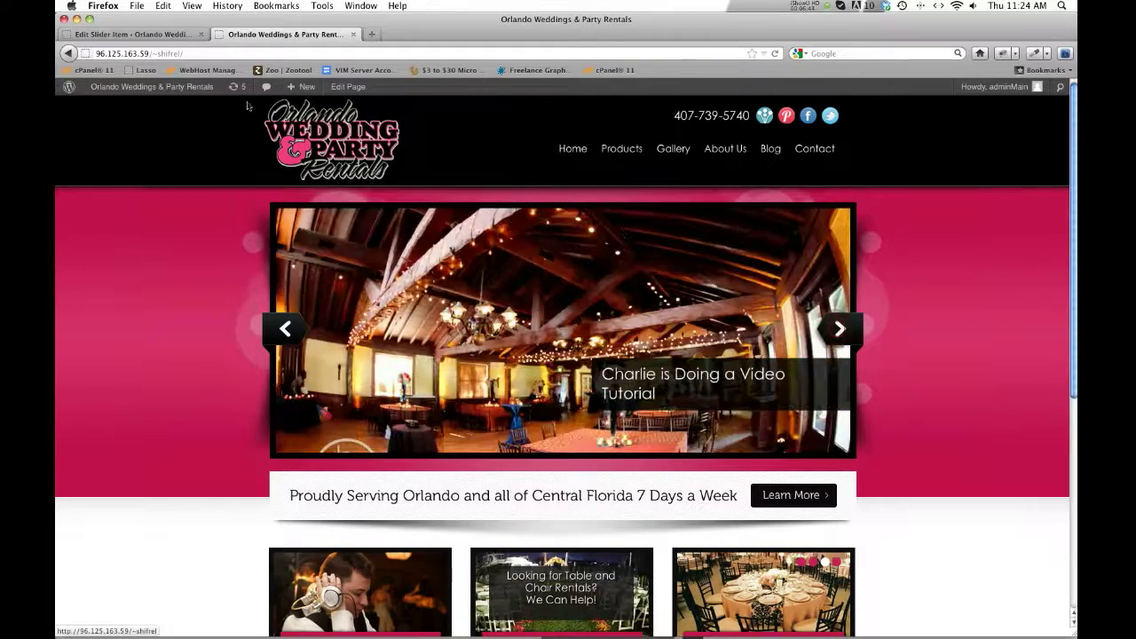
# - Open the slider item "Charlie is Doing a Video Tutorial" from the slider list and edit the month of its publish date
pyautogui.click(134, 34)
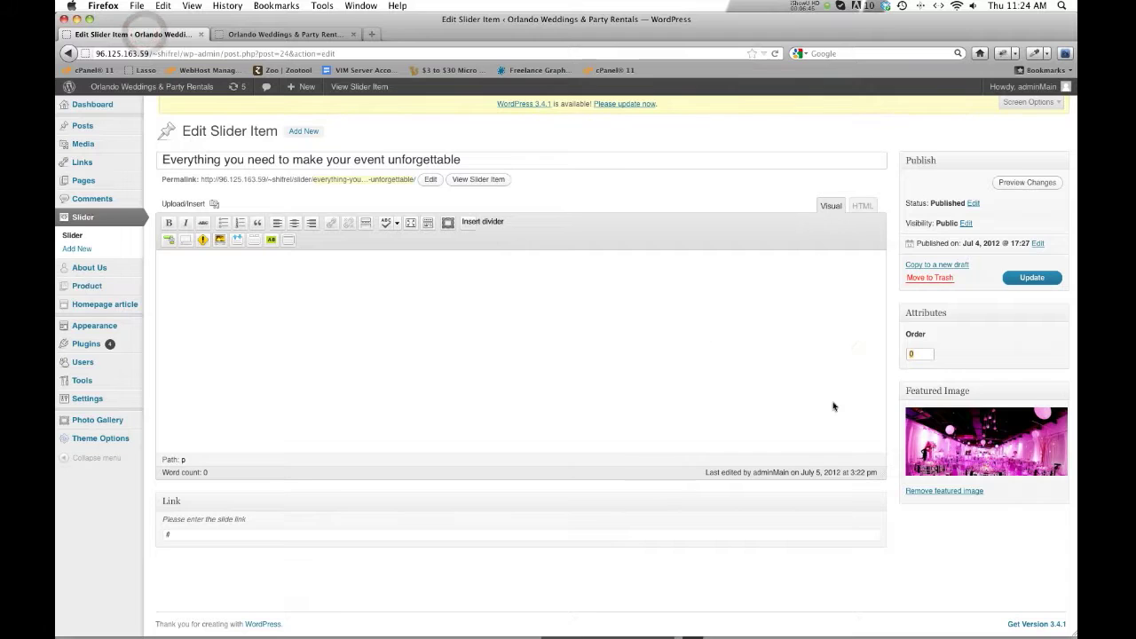
pyautogui.click(78, 235)
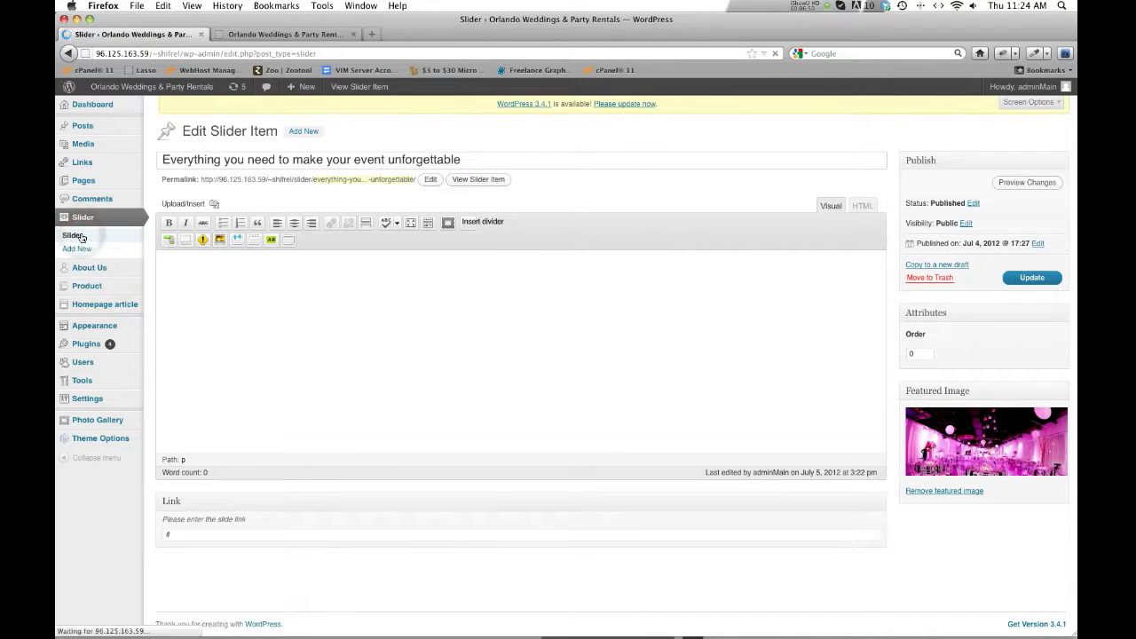
pyautogui.click(216, 281)
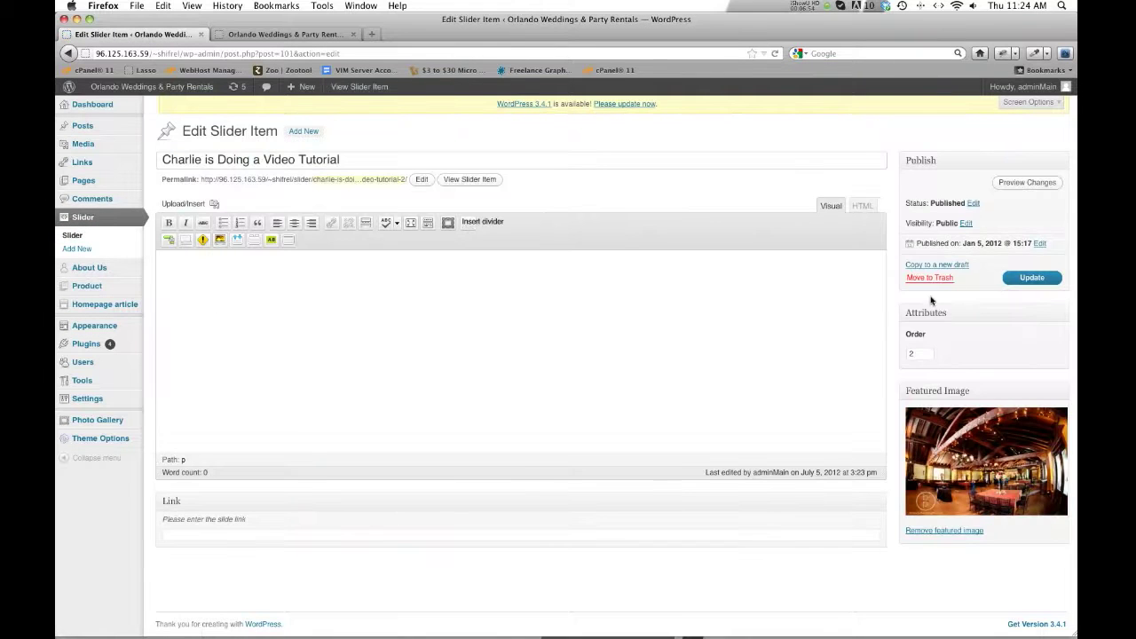
pyautogui.click(1039, 244)
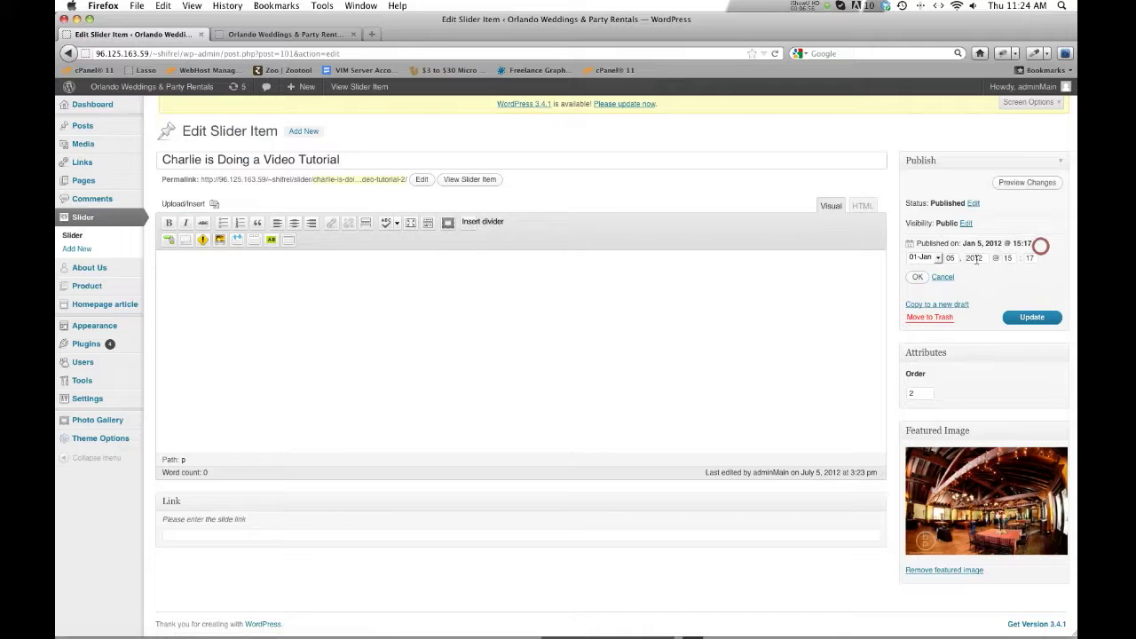
pyautogui.click(935, 258)
pyautogui.click(919, 331)
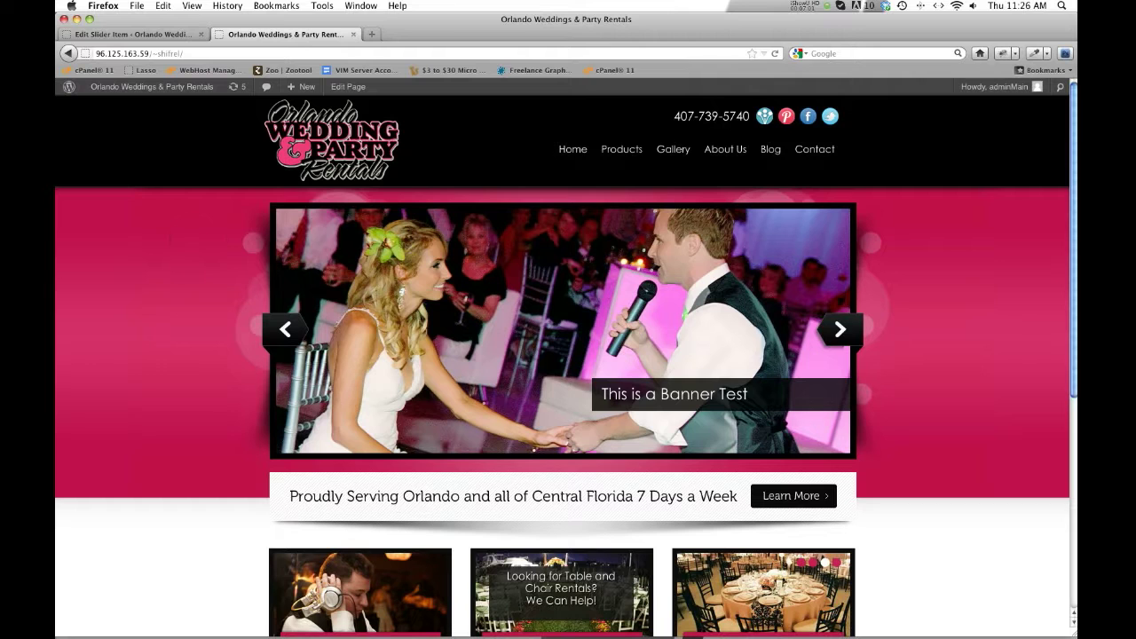
# - Go through the slides of the live homepage slider to check the order in which they appear
pyautogui.press('super+Tab')
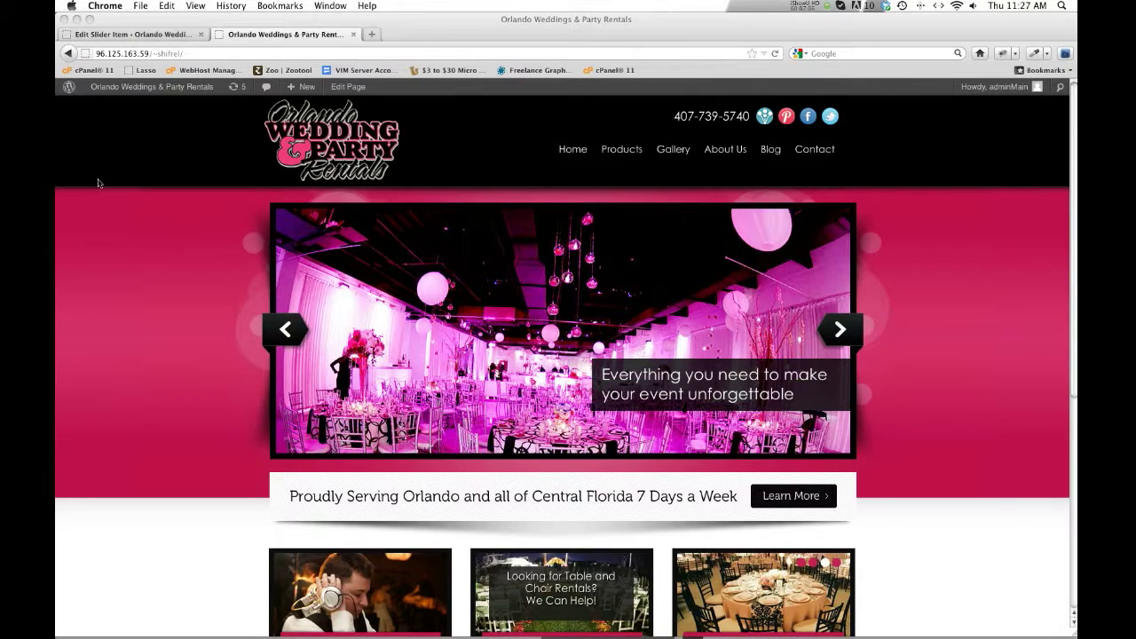
pyautogui.click(160, 214)
pyautogui.click(842, 330)
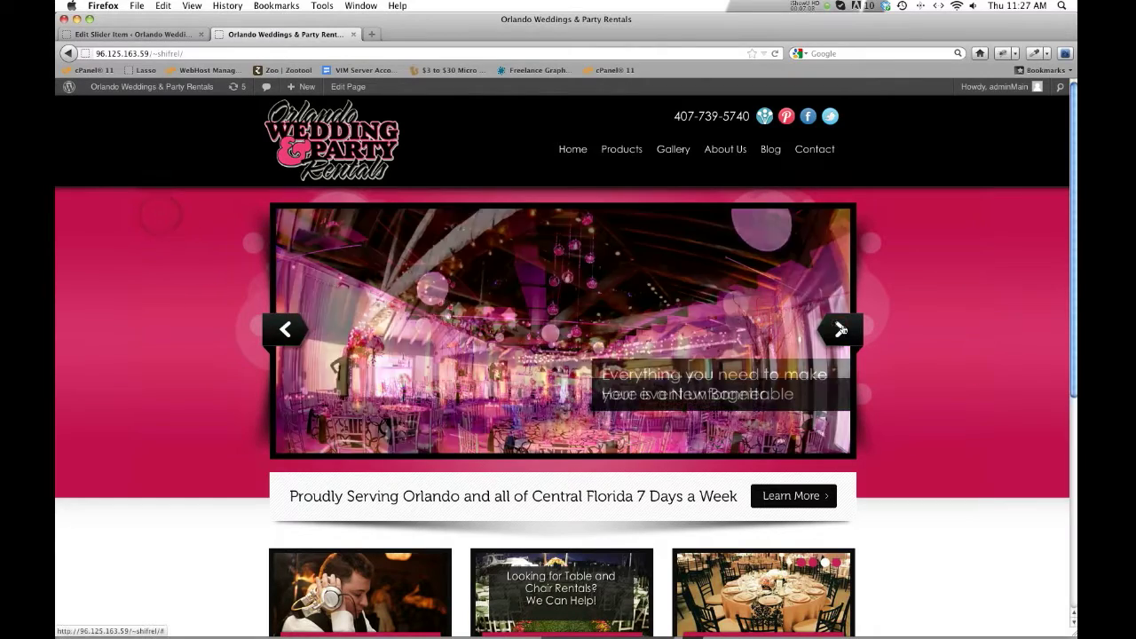
pyautogui.click(841, 330)
pyautogui.click(841, 330)
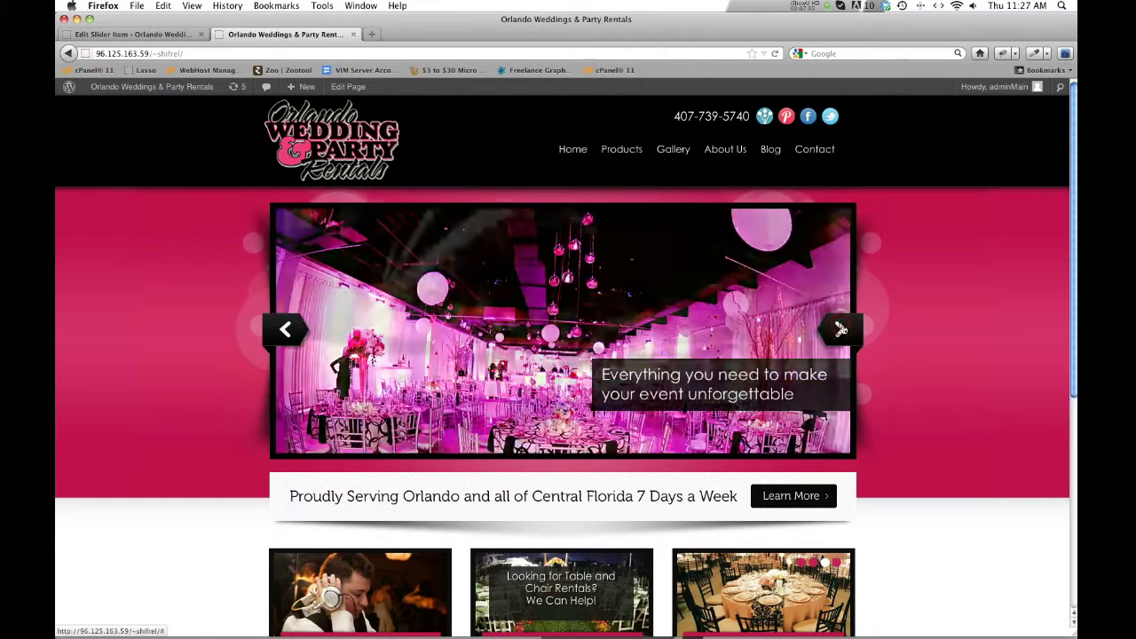
pyautogui.click(841, 330)
# - Return to the slider item "Here is a New Banner" and check its Order attribute
pyautogui.click(99, 34)
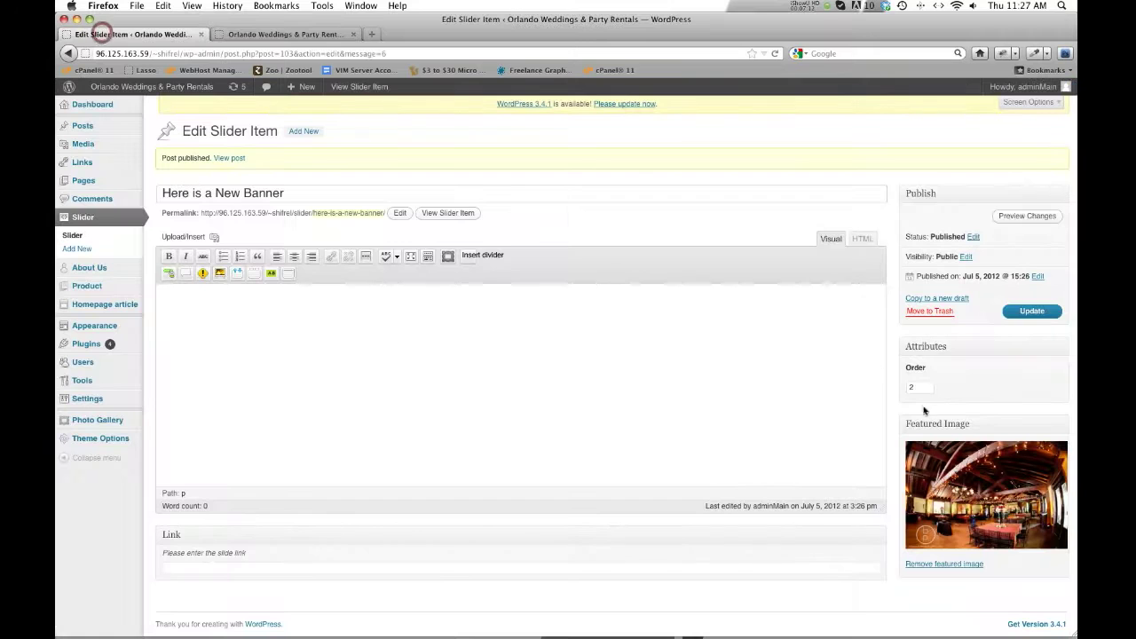
pyautogui.click(921, 388)
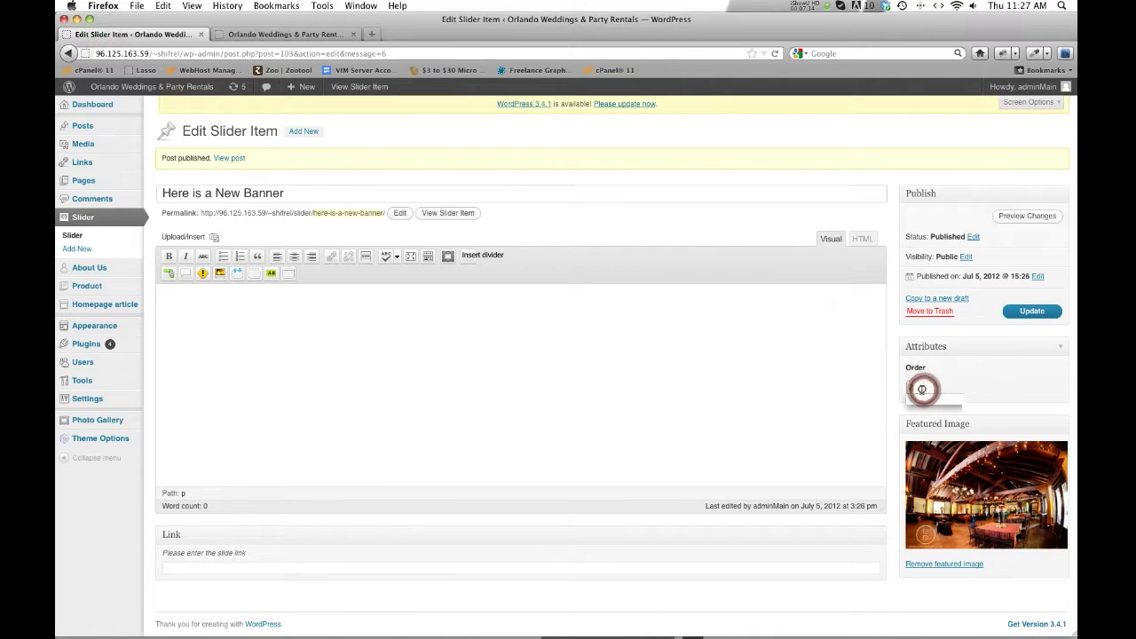
pyautogui.write('2')
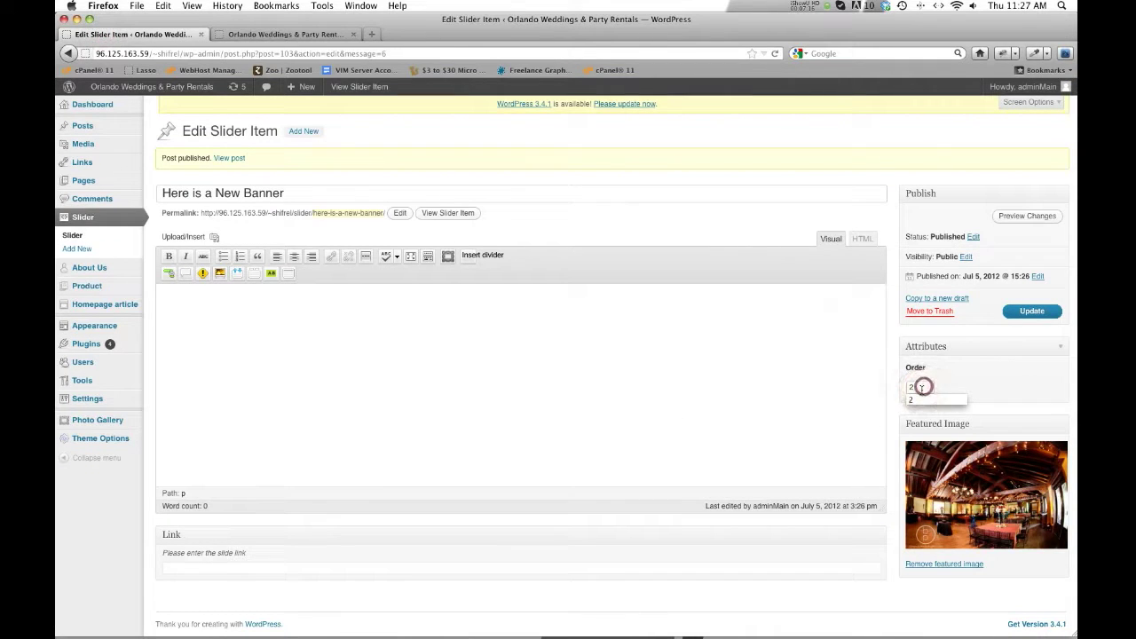
# - Open the slider item "Everything you need to make your event unforgettable" from the slider list and check its Order attribute
pyautogui.click(90, 236)
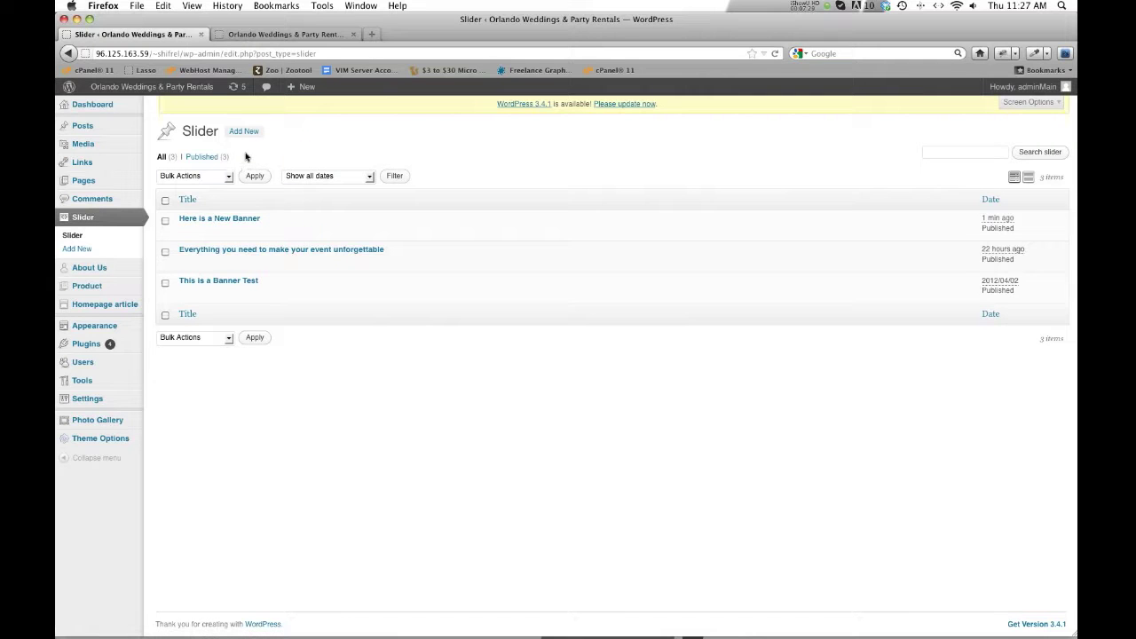
pyautogui.click(253, 249)
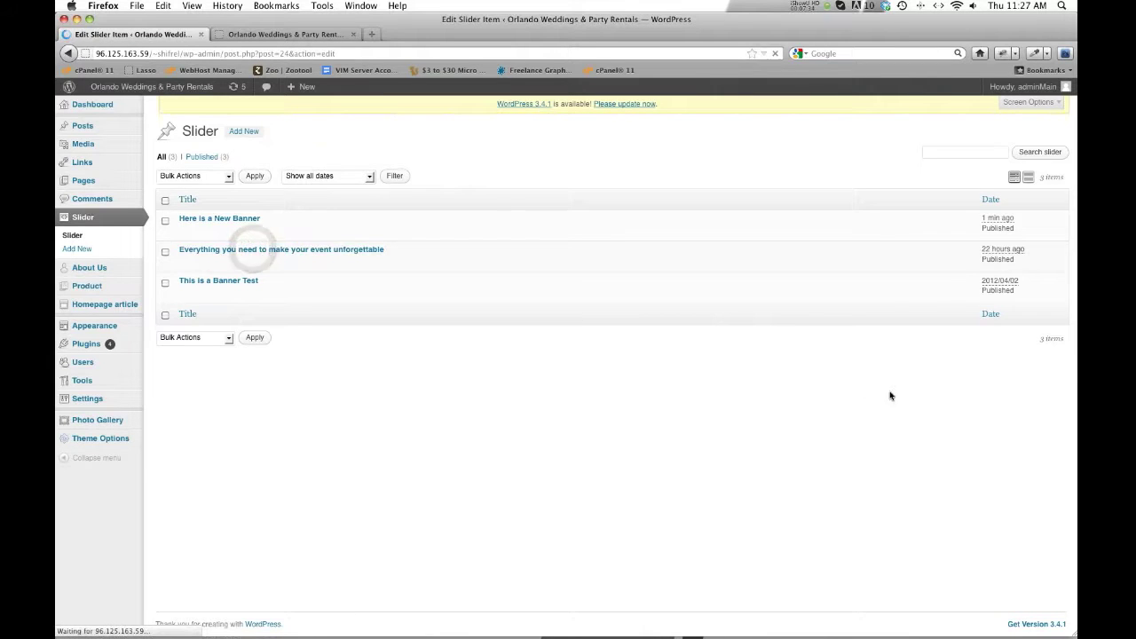
pyautogui.click(914, 353)
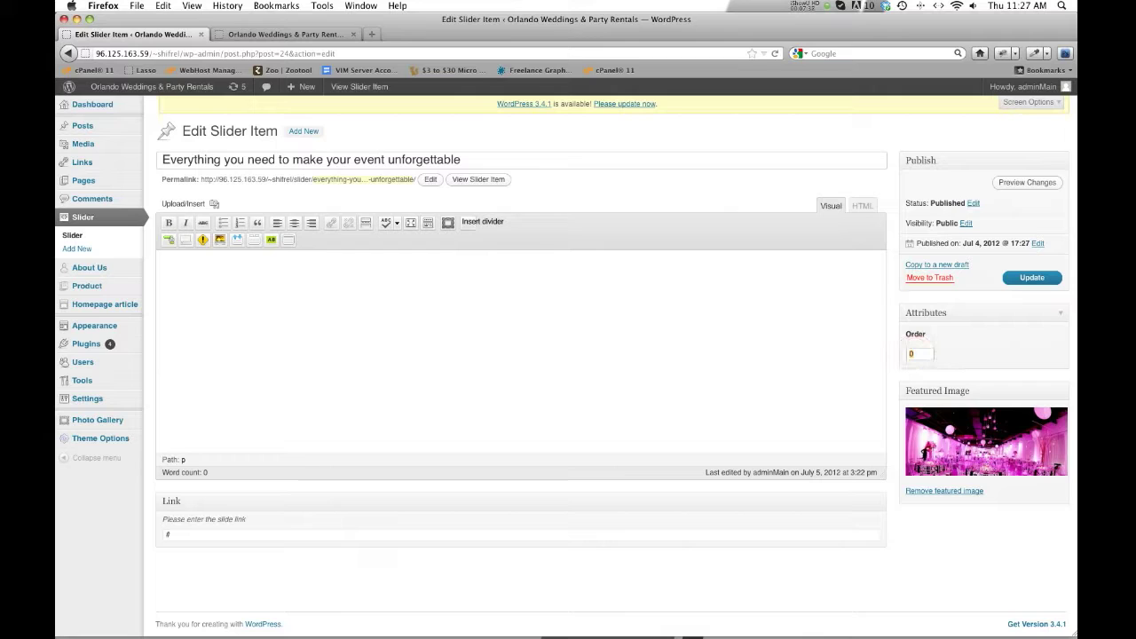
pyautogui.click(918, 354)
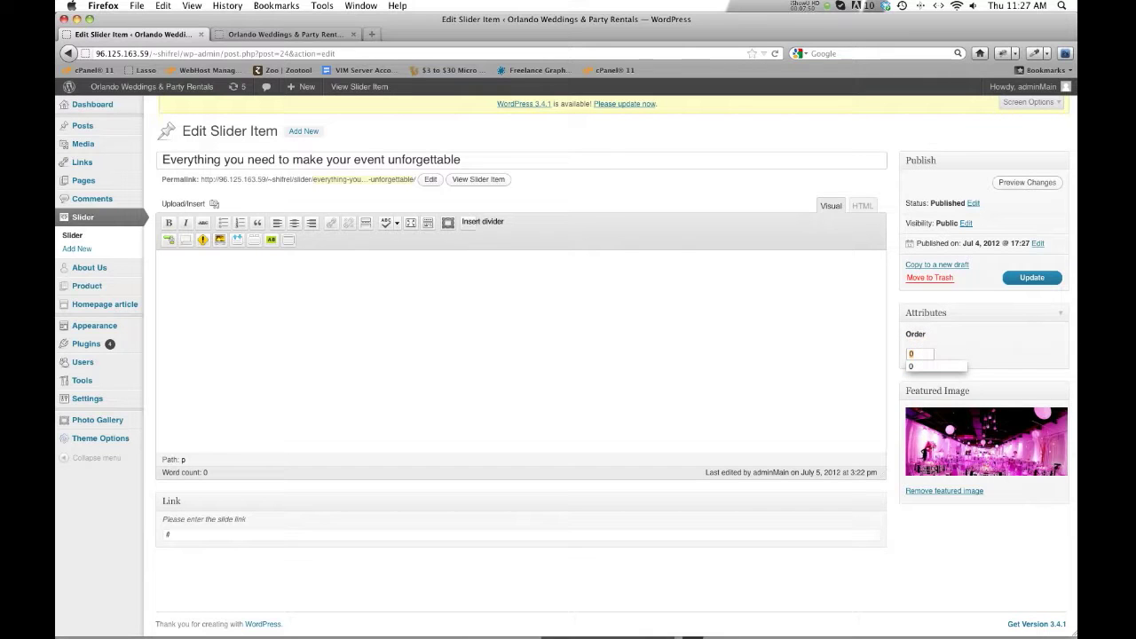
pyautogui.click(958, 346)
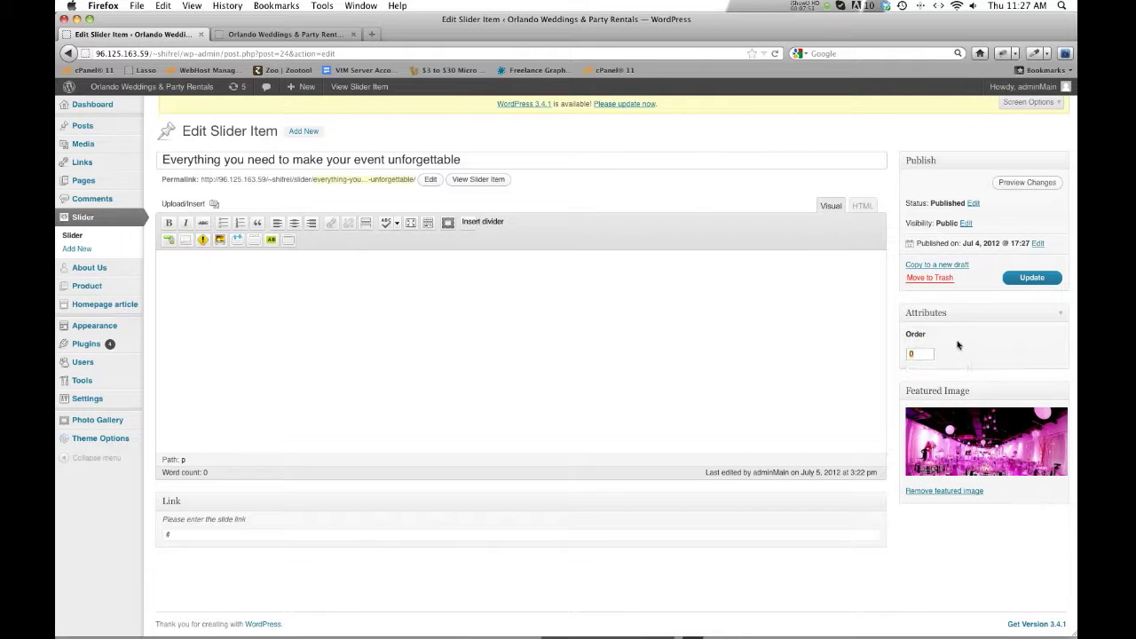